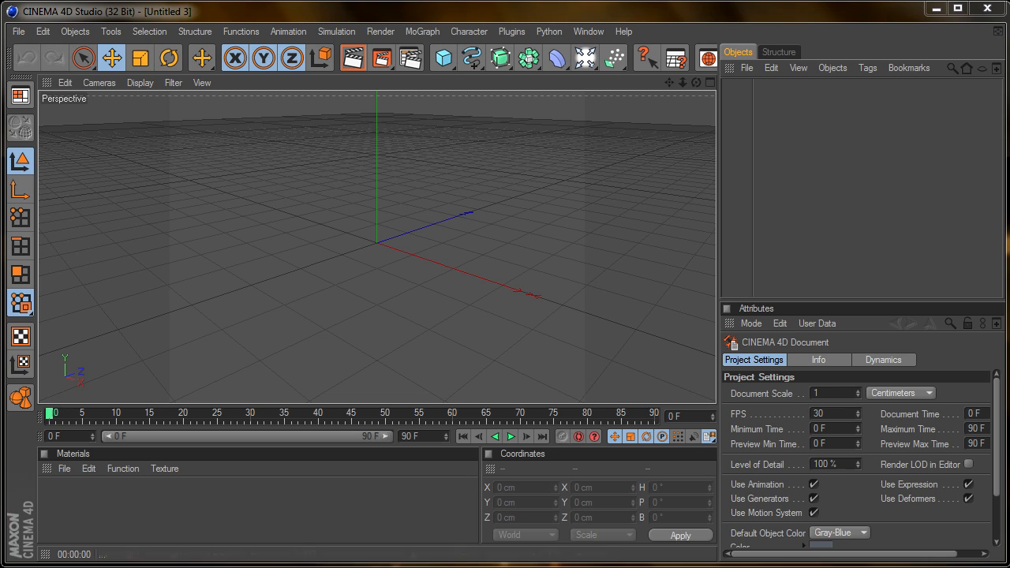
- Add a MoText object and replace its default text with "graphmediaa"
left_click(422, 32)
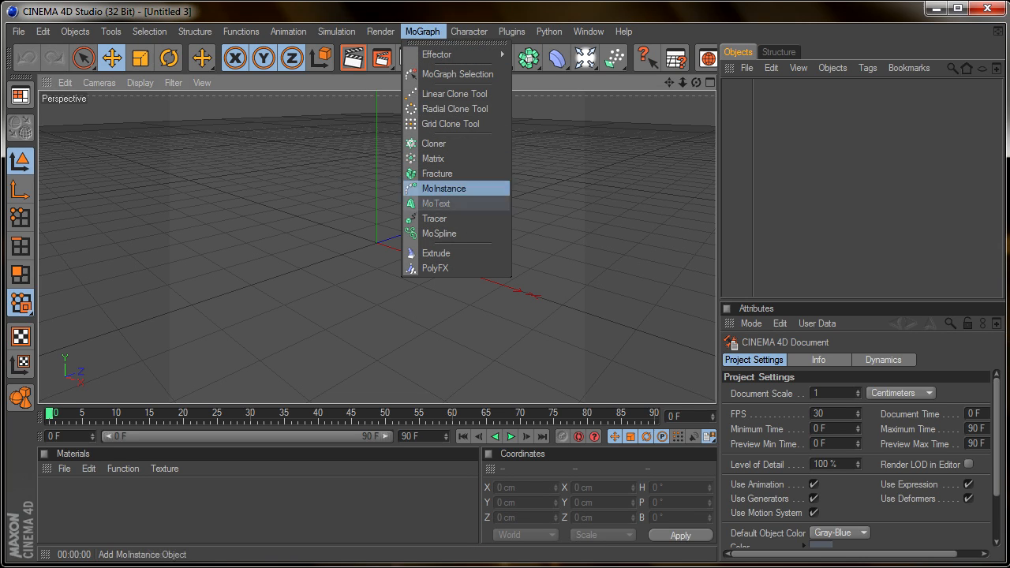
left_click(435, 200)
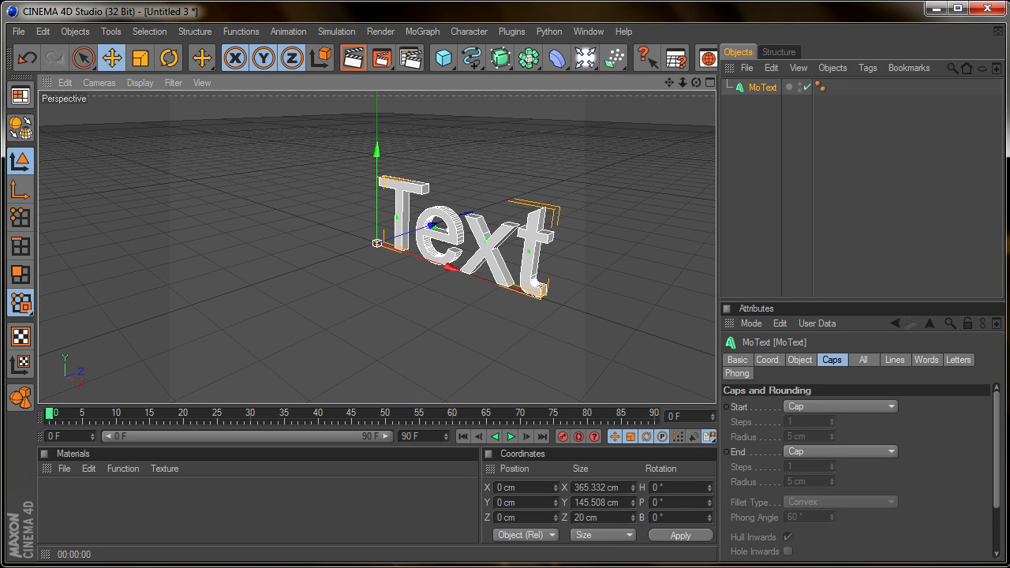
left_click(800, 359)
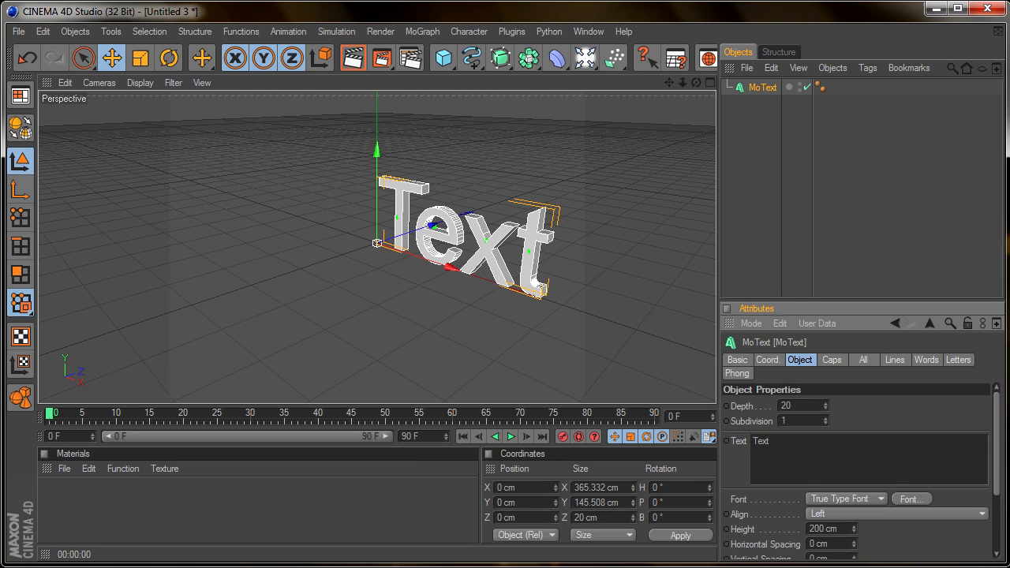
key("ctrl+a")
key("BackSpace")
type("graphmediaa")
- Set the MoText font to RaseOne Original
left_click(911, 498)
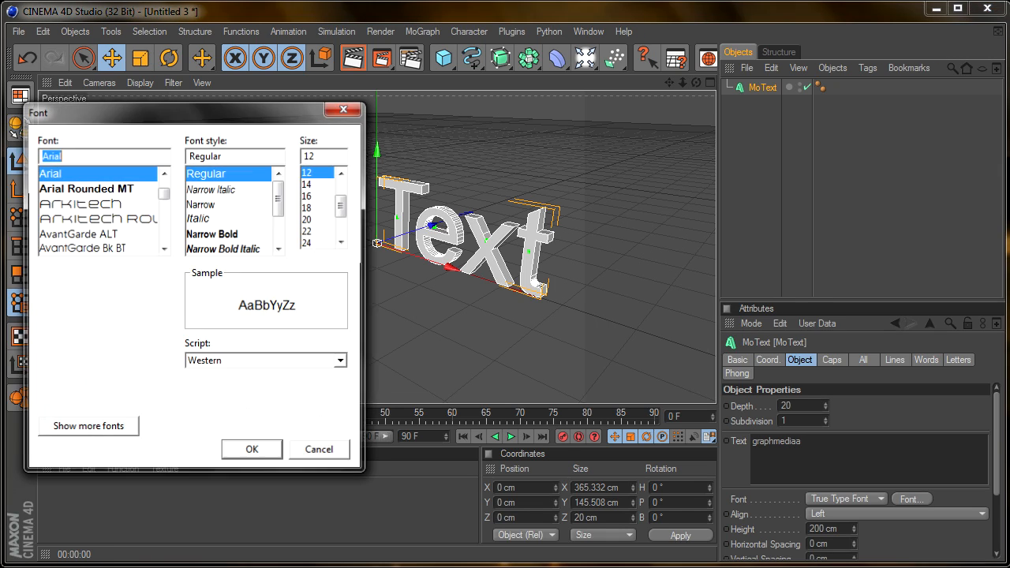
left_click_drag(164, 186, 164, 238)
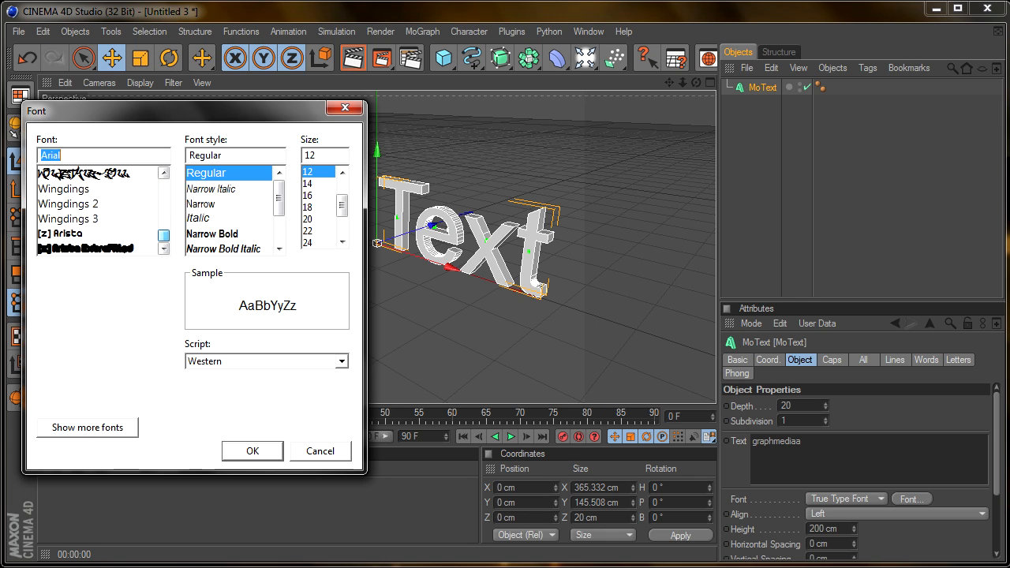
scroll(103, 212, "up", 4)
scroll(103, 211, "up", 10)
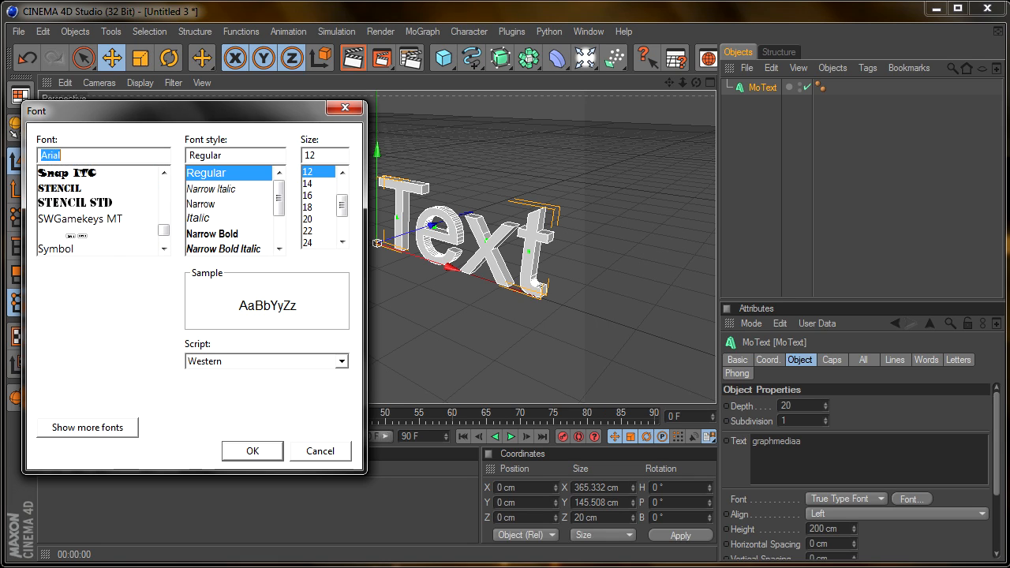
scroll(103, 211, "up", 2)
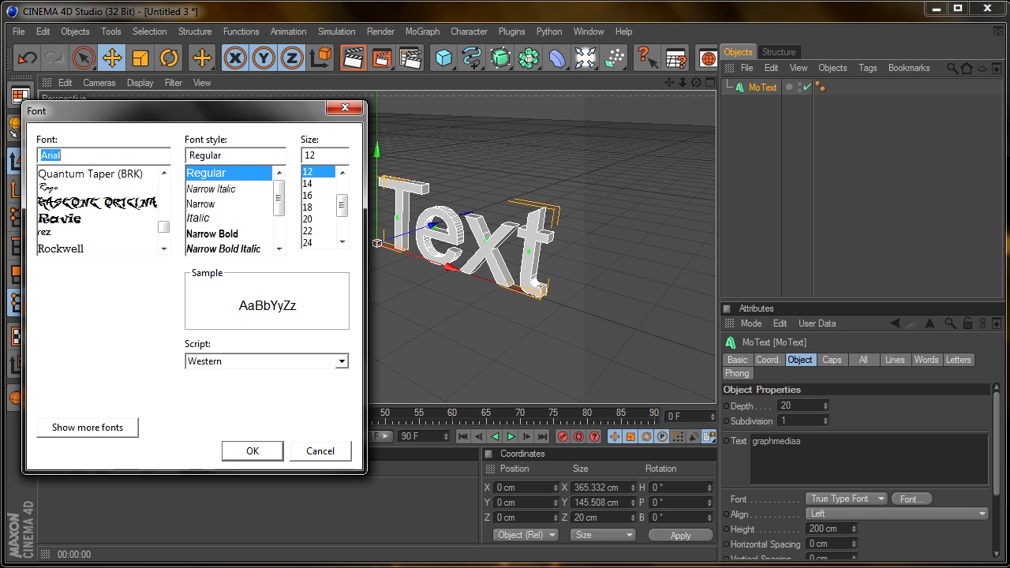
left_click(98, 187)
left_click(98, 202)
key("Return")
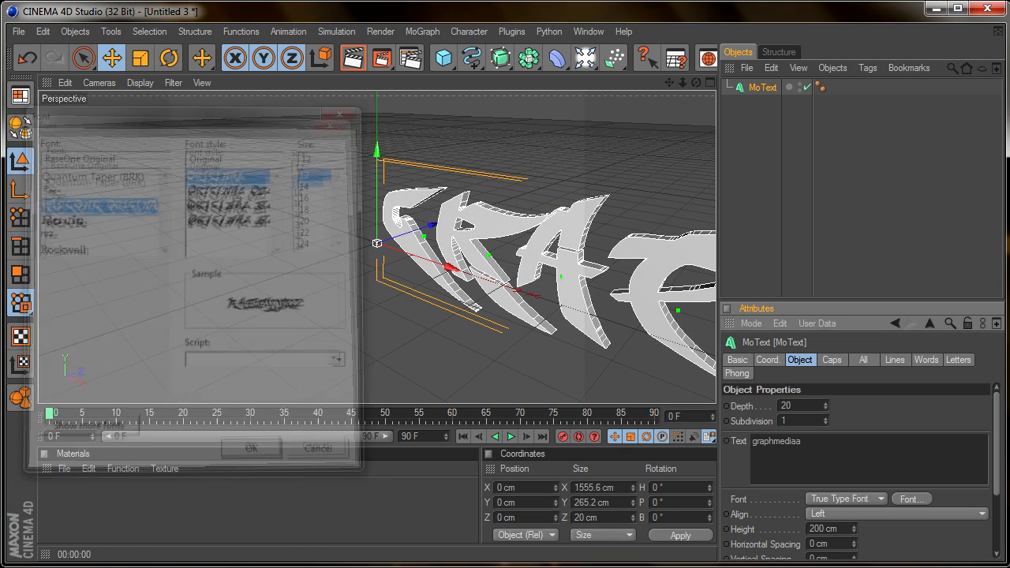
- Set the extrusion depth of the MoText object to 50
scroll(377, 246, "up", 3)
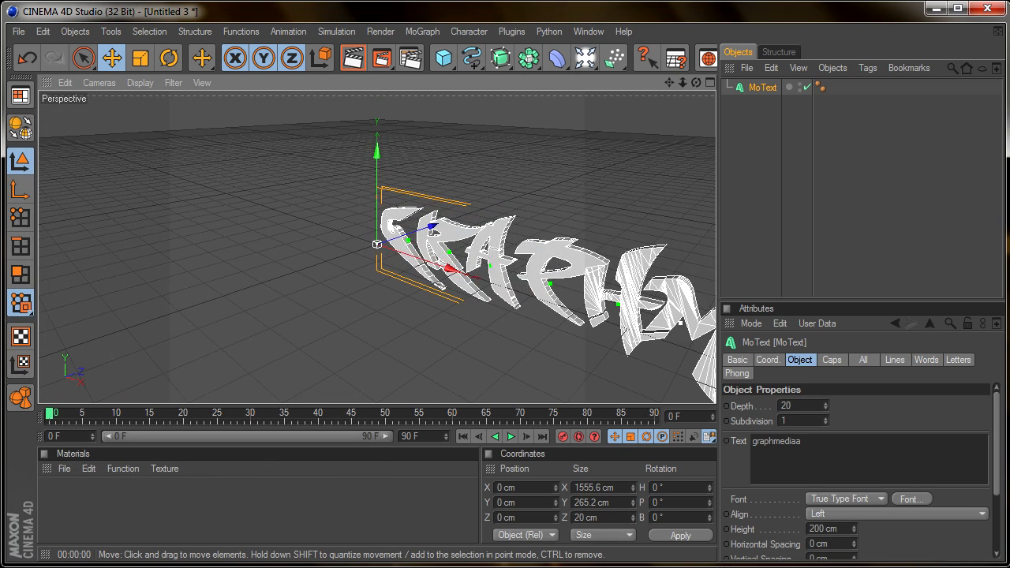
left_click_drag(668, 82, 601, 48)
middle_click_drag(377, 247, 173, 197, "alt")
scroll(377, 246, "down", 4)
scroll(377, 246, "up", 1)
left_click_drag(695, 82, 757, 69)
double_click(786, 405)
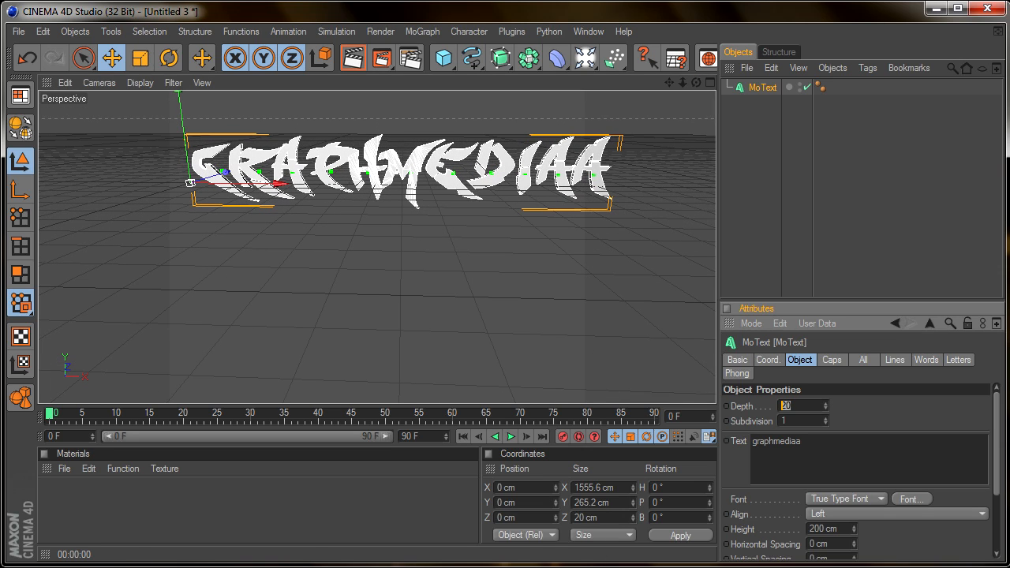
type("50")
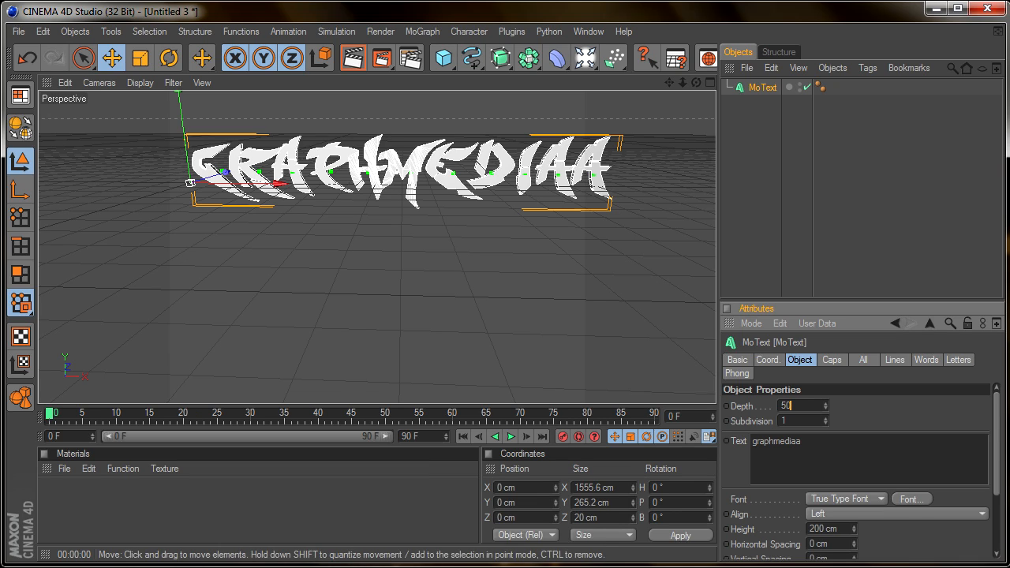
key("Return")
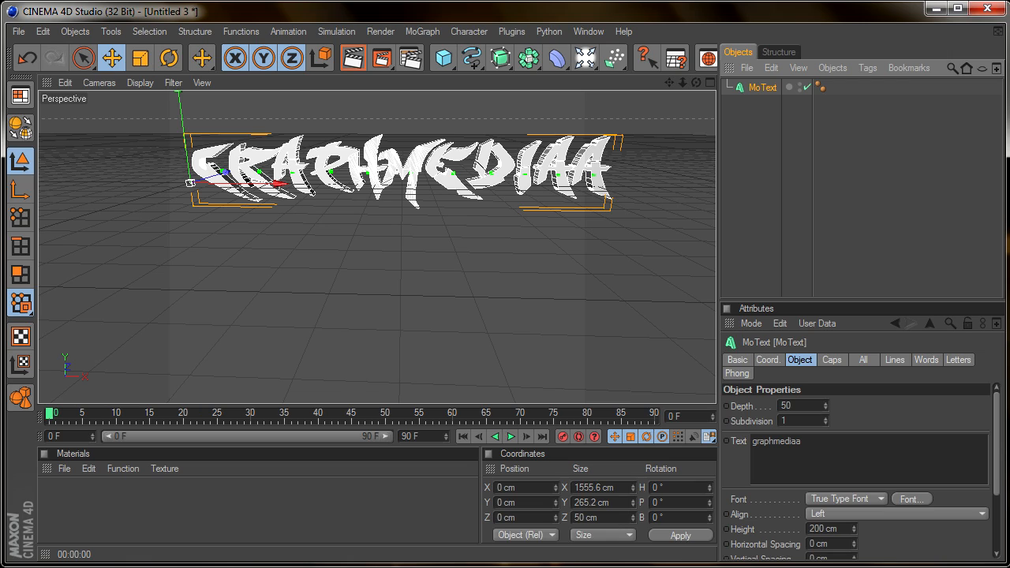
- Duplicate the MoText object and set the copy's depth to 25
key("ctrl+v")
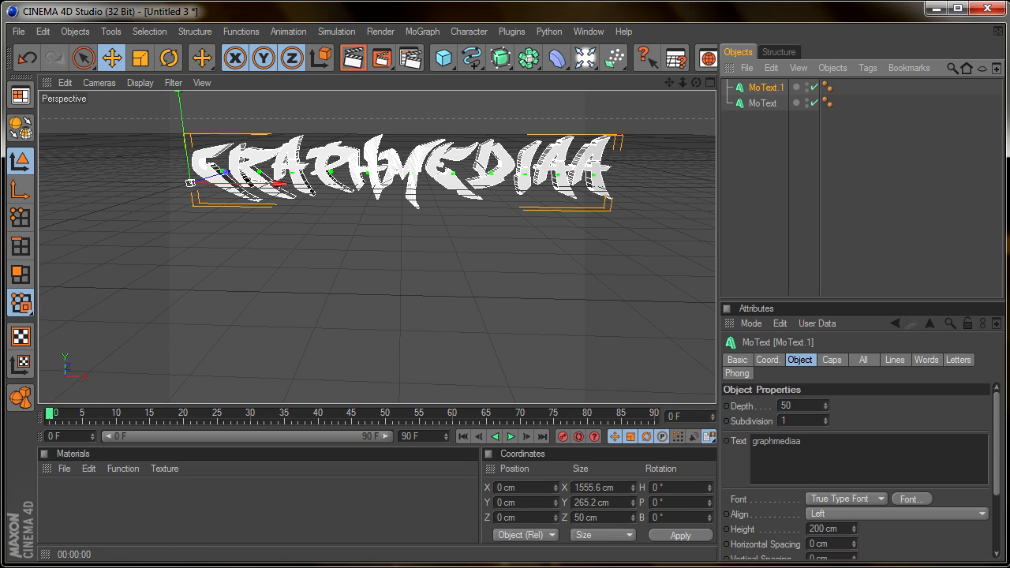
left_click_drag(792, 406, 780, 405)
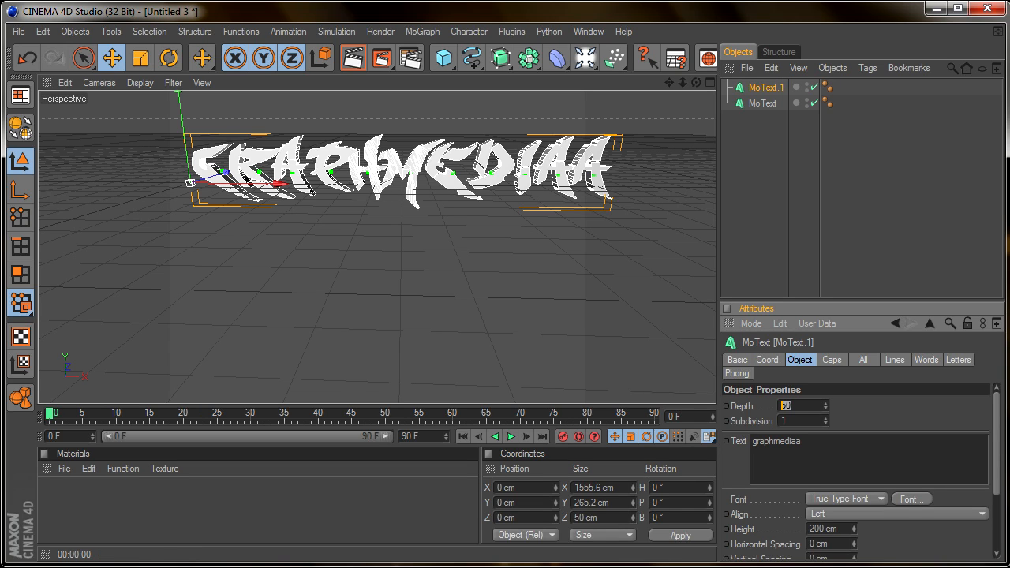
type("25")
- Give the MoText copy Fillet Caps at both start and end, each with a radius of 8 cm
left_click(831, 359)
left_click(840, 405)
left_click(806, 463)
left_click(840, 450)
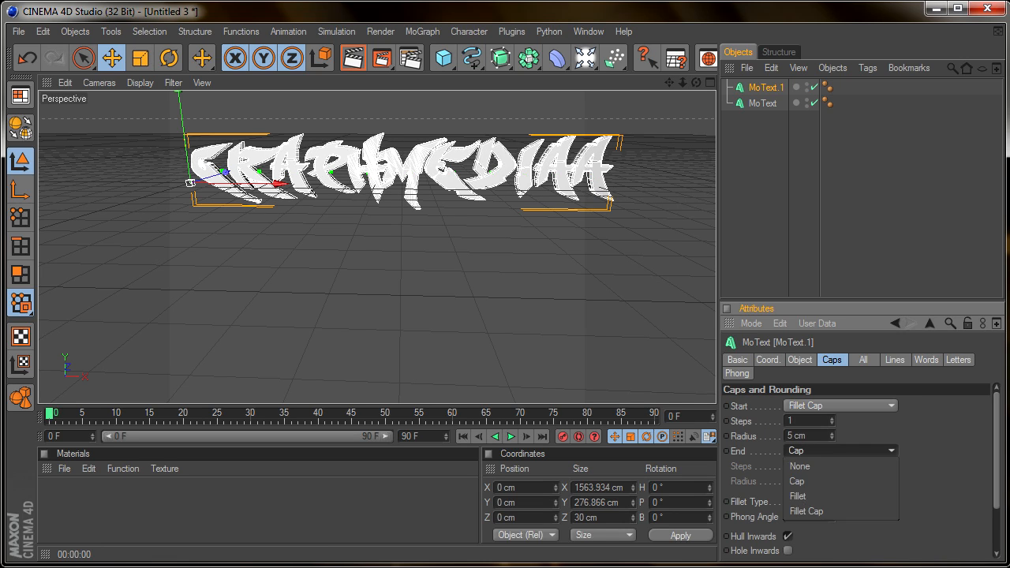
left_click(806, 510)
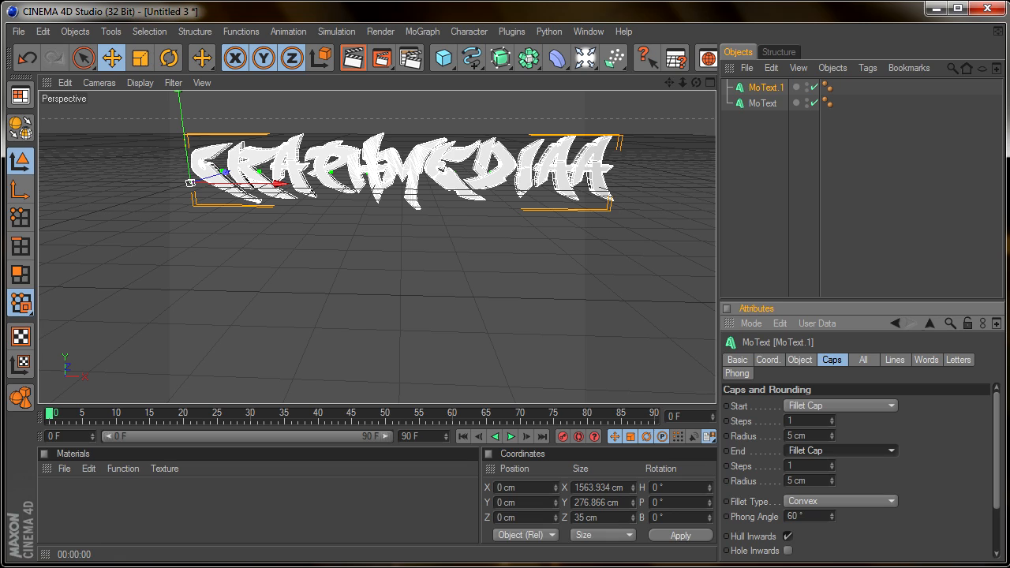
left_click_drag(831, 436, 832, 430)
left_click_drag(832, 481, 831, 478)
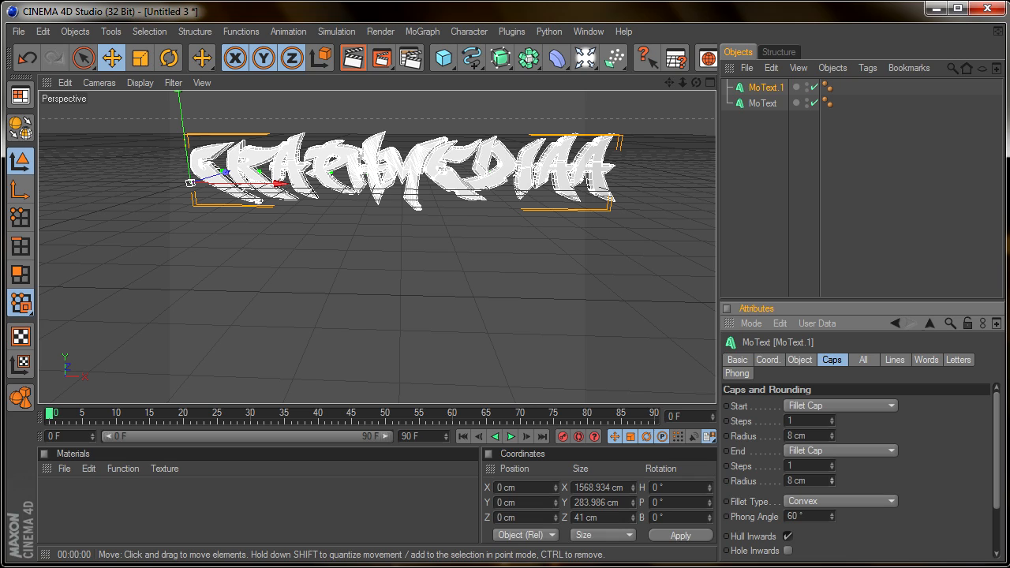
- Move the filleted MoText copy along the Z axis to about 11.25 cm
left_click(765, 87)
left_click(762, 104)
left_click(765, 87)
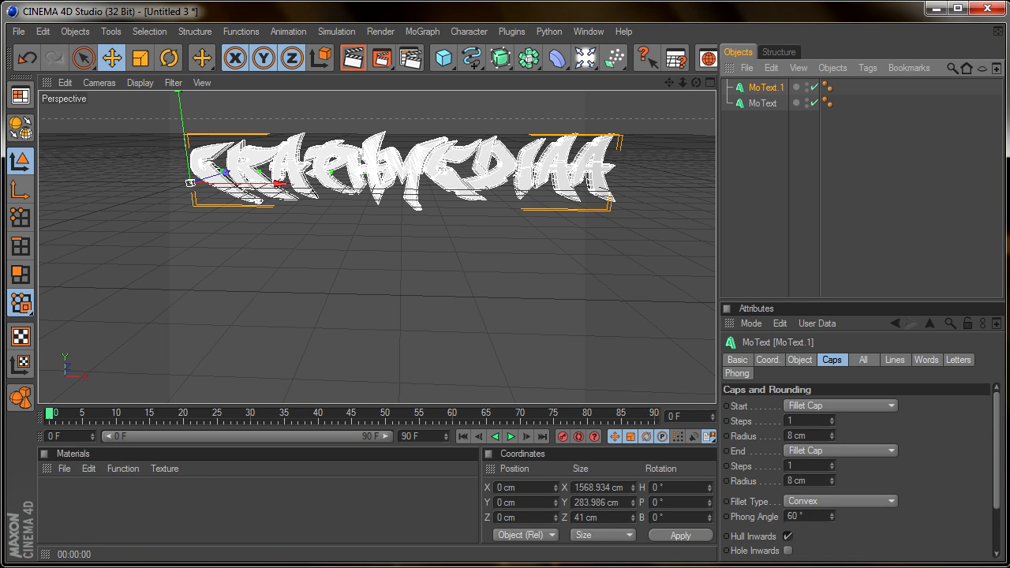
left_click_drag(696, 82, 696, 164)
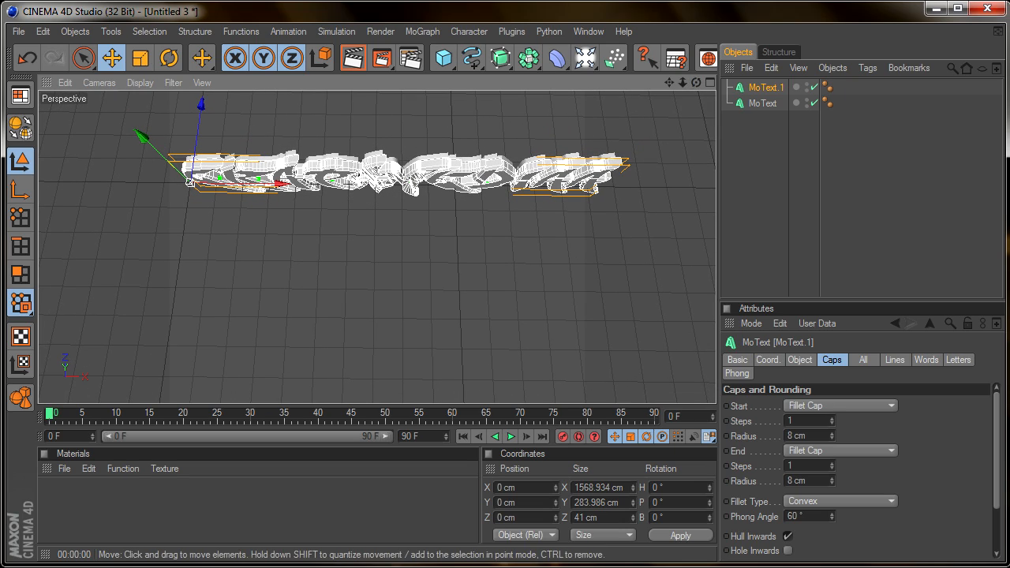
left_click_drag(202, 104, 202, 102)
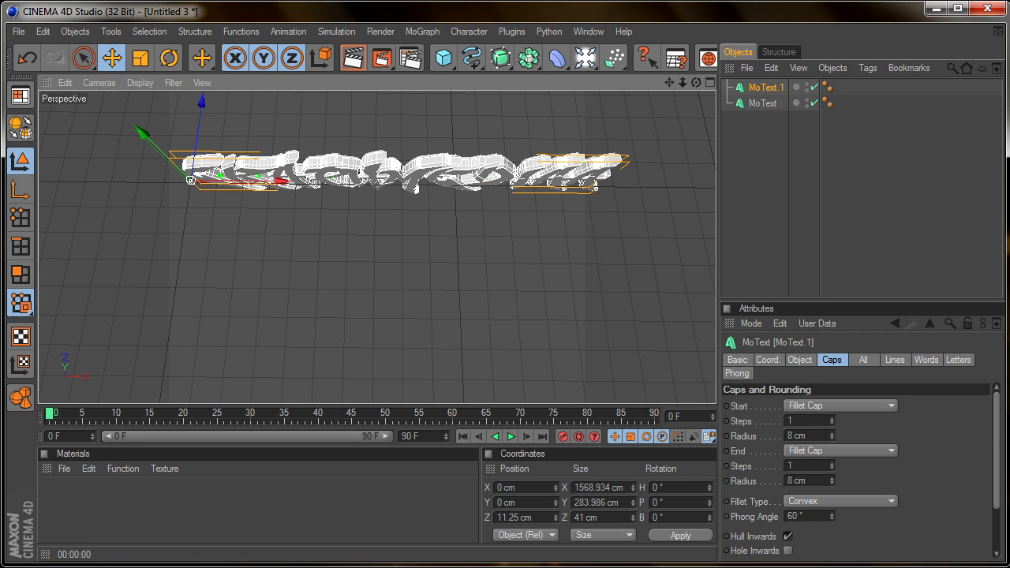
left_click(800, 359)
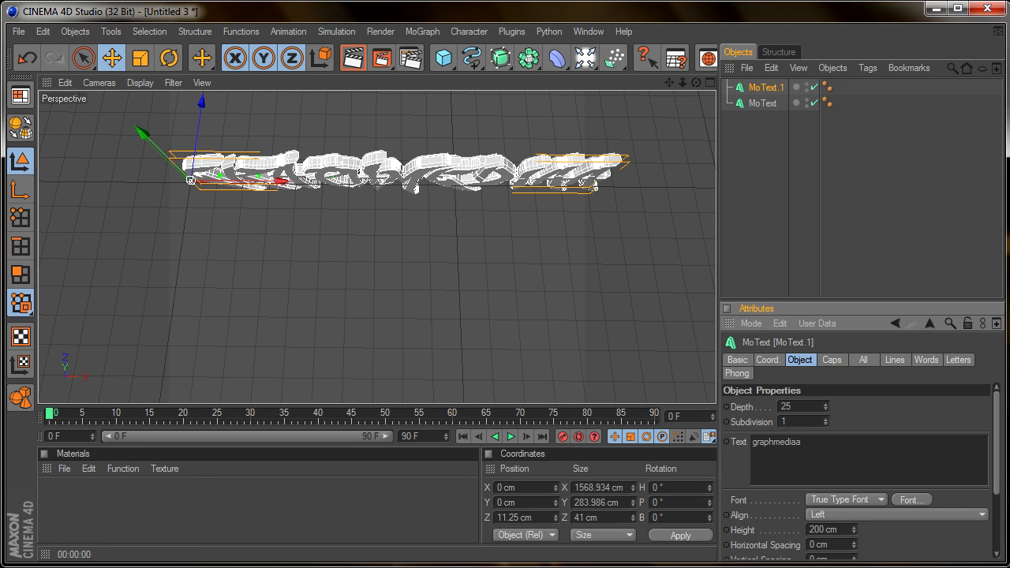
left_click(762, 104)
left_click(765, 87)
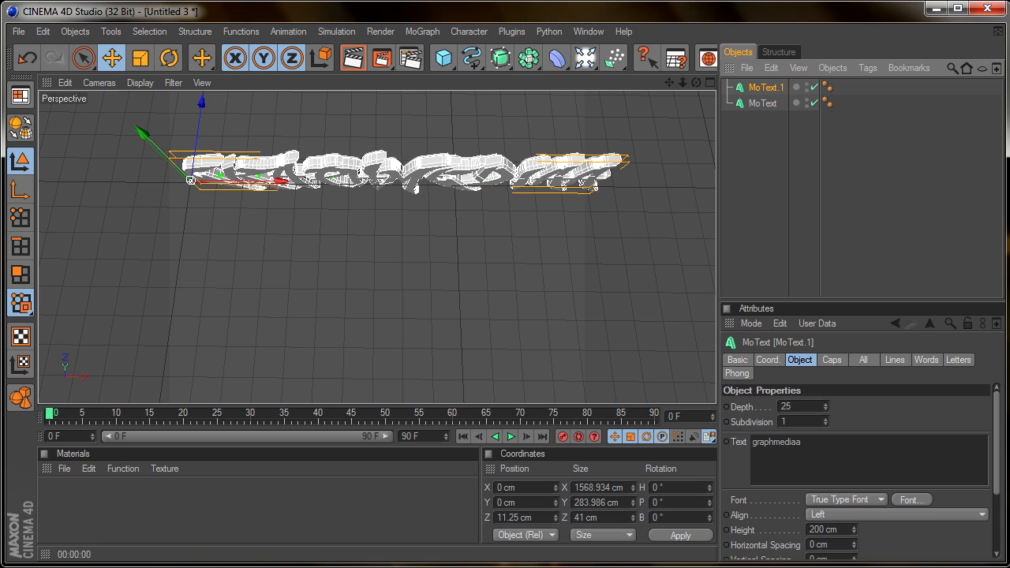
- Create a new material and set its colour to dark grey, RGB 43, 43, 43
double_click(57, 498)
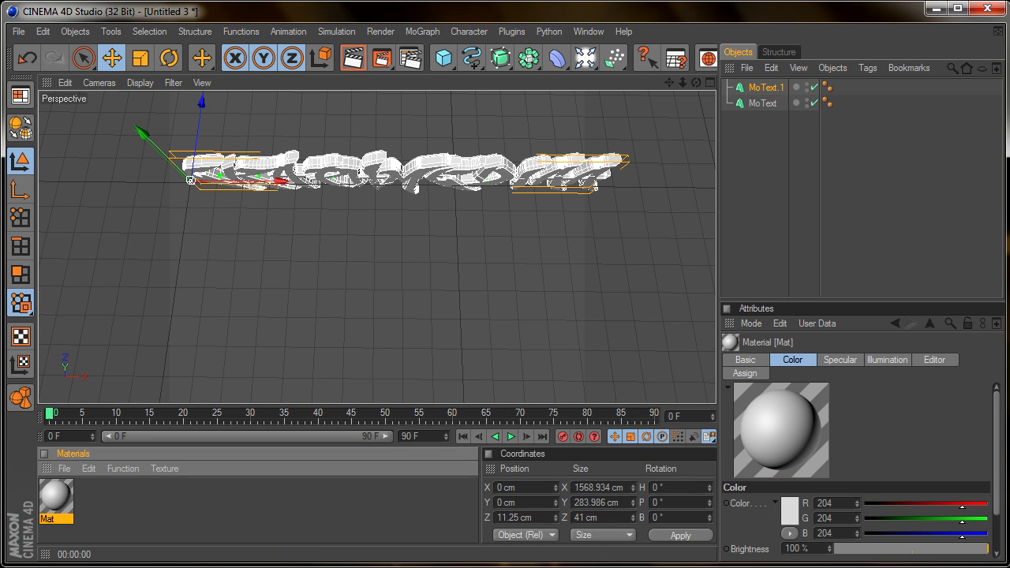
double_click(56, 498)
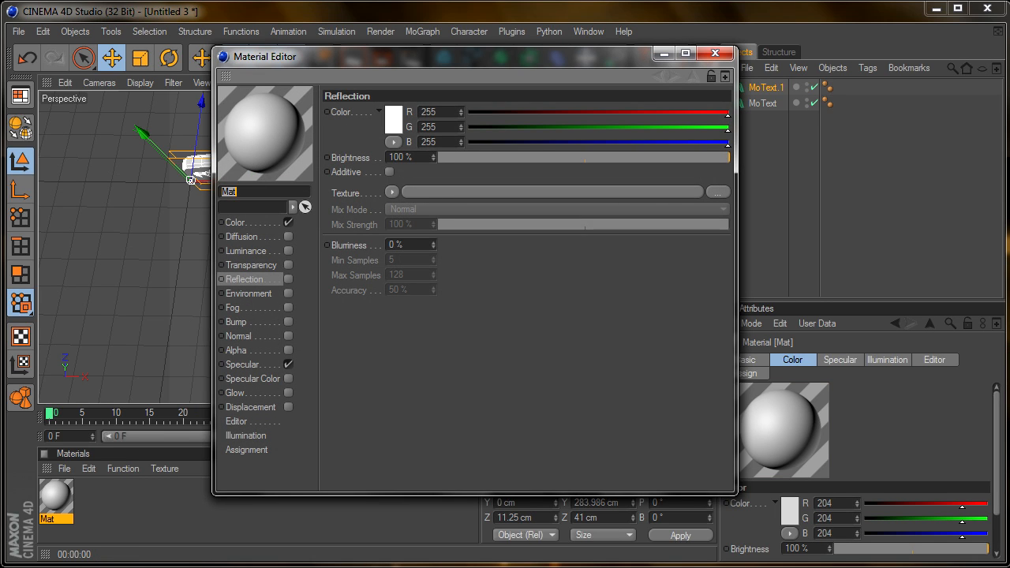
left_click(246, 222)
left_click(392, 119)
left_click_drag(334, 121, 304, 134)
left_click(362, 200)
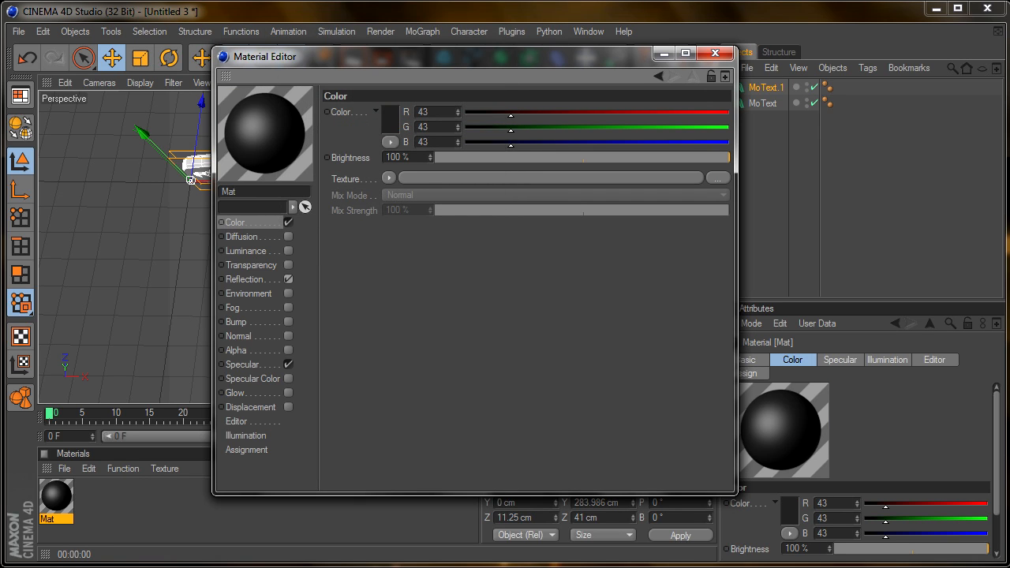
- Enable reflection on the dark material with 54% brightness and a grey reflection colour of RGB 87, 87, 87
left_click(288, 279)
left_click_drag(728, 157, 595, 157)
left_click(393, 119)
left_click_drag(304, 69, 305, 117)
left_click(363, 194)
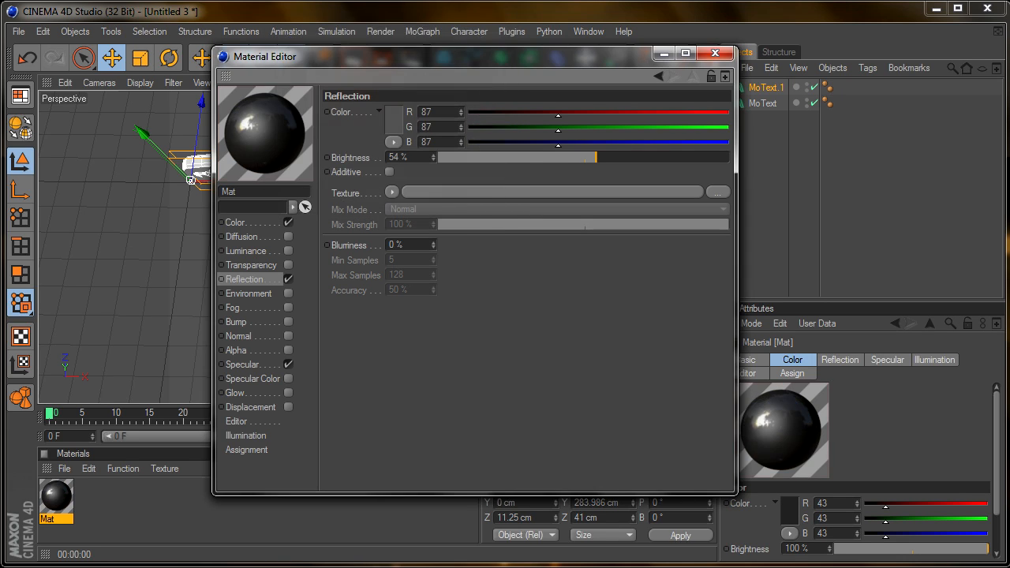
left_click(715, 53)
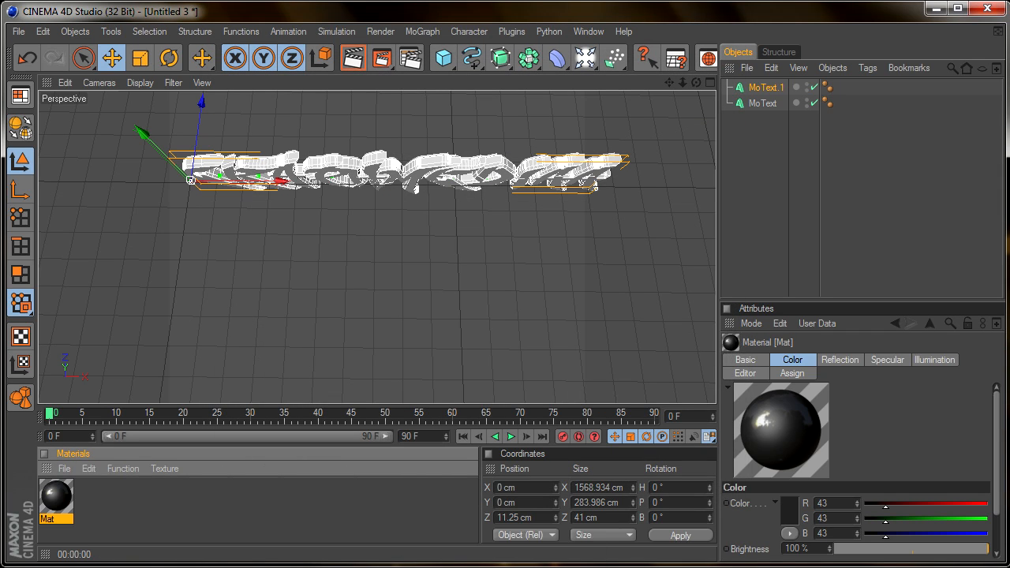
- Create a second material and set its colour to blue, RGB 13, 153, 180
key("ctrl+n")
double_click(56, 497)
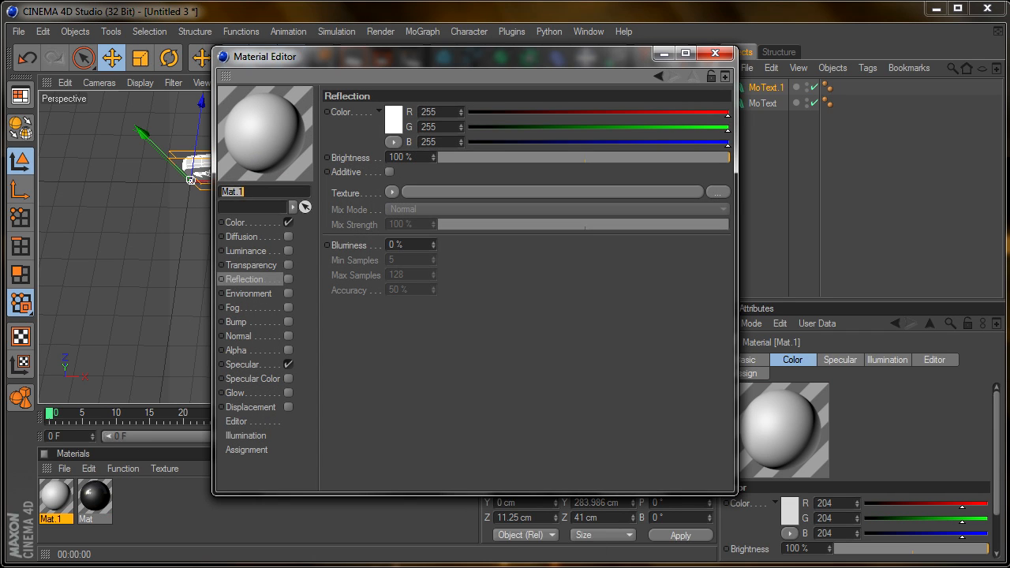
left_click(236, 222)
double_click(385, 125)
left_click_drag(383, 66, 425, 66)
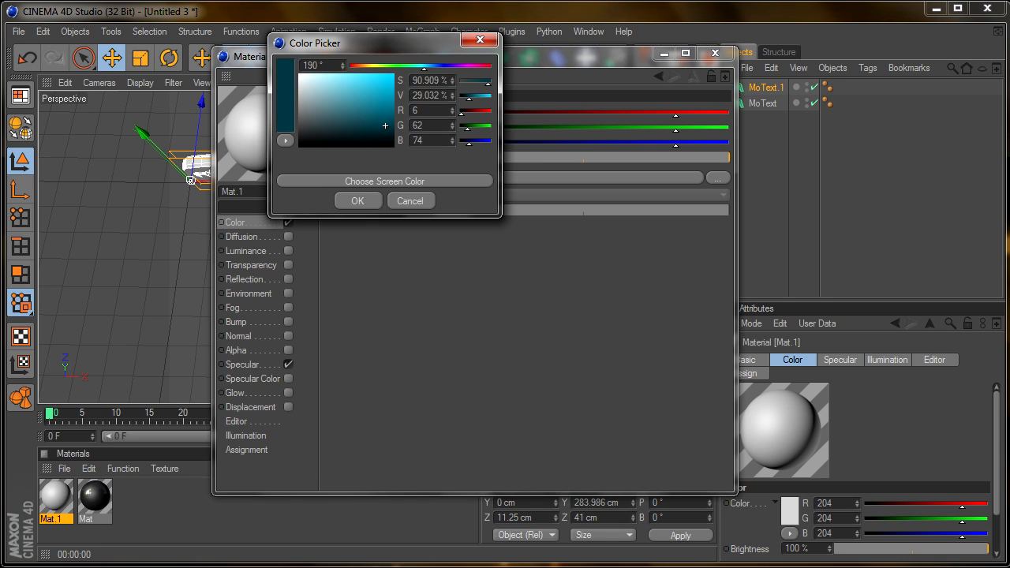
left_click_drag(384, 125, 386, 93)
left_click(358, 200)
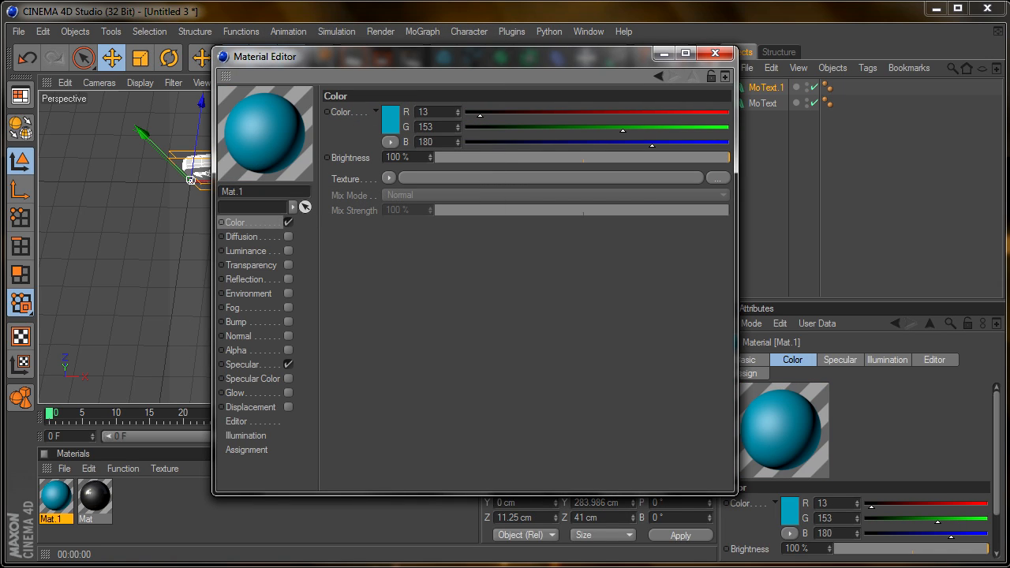
- Enable reflection on the blue material with reflection colour RGB 1, 212, 235 and brightness lowered to about 54%
left_click(288, 265)
left_click(287, 265)
left_click(288, 279)
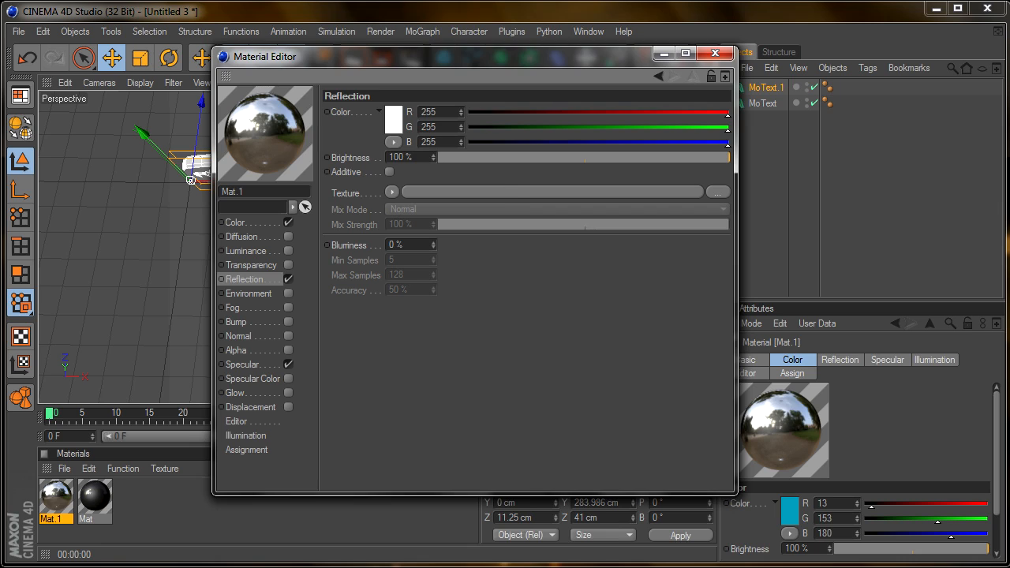
left_click(391, 116)
left_click(424, 70)
left_click(427, 55)
left_click_drag(384, 79, 397, 69)
key("Return")
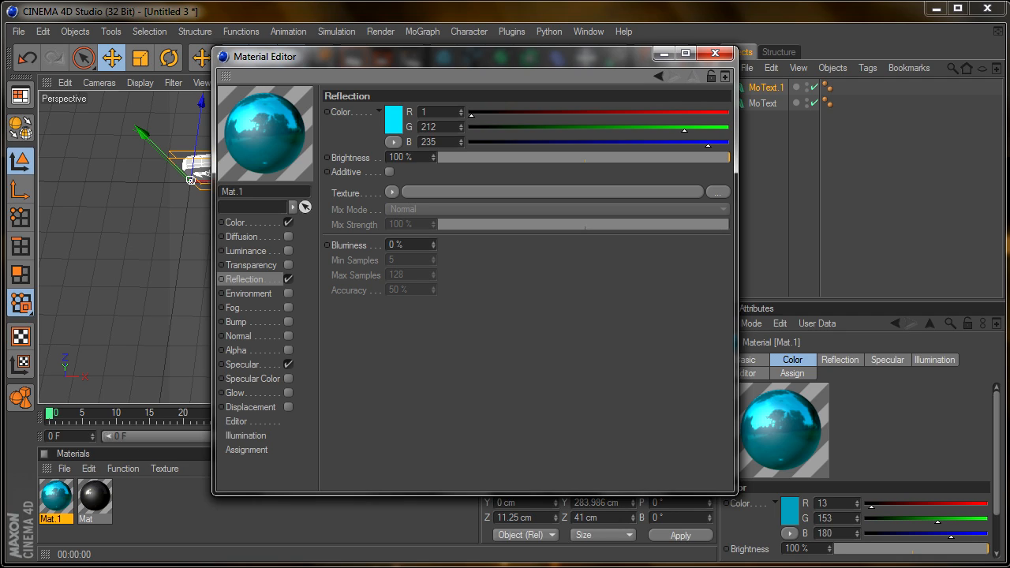
left_click_drag(728, 157, 602, 157)
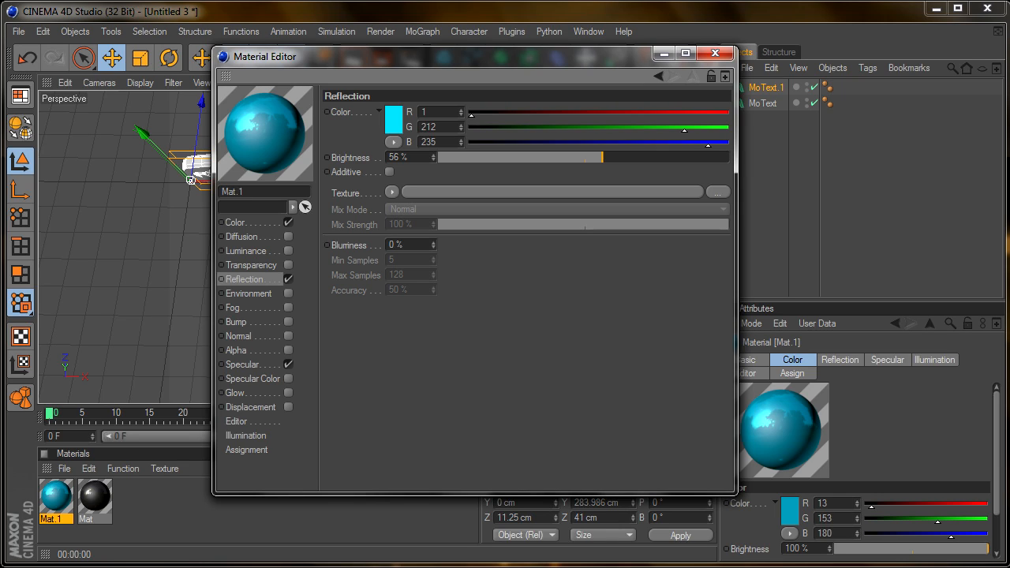
left_click_drag(602, 158, 595, 158)
left_click(715, 53)
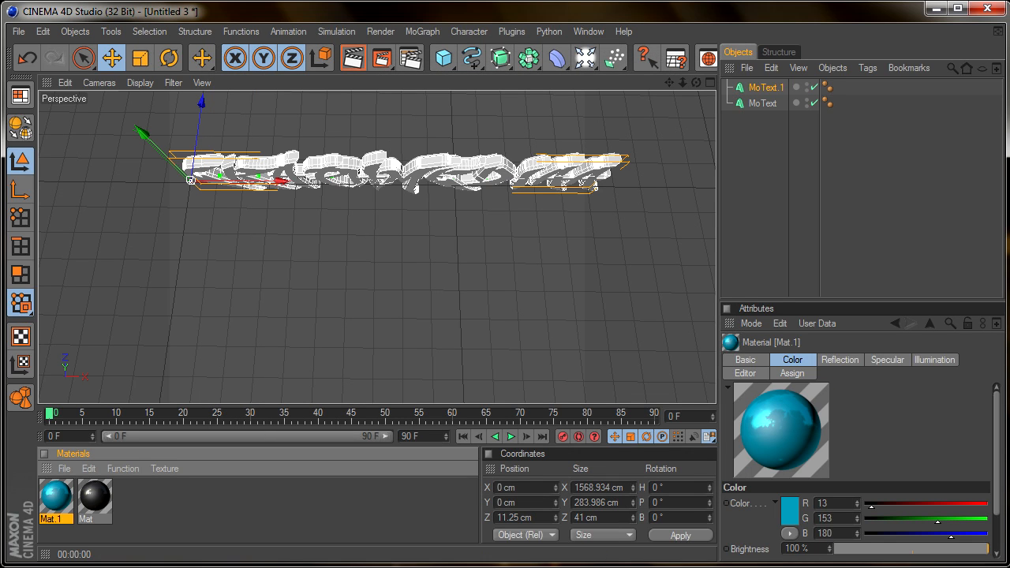
- Apply the blue reflective material to the filleted MoText copy
left_click_drag(56, 497, 765, 87)
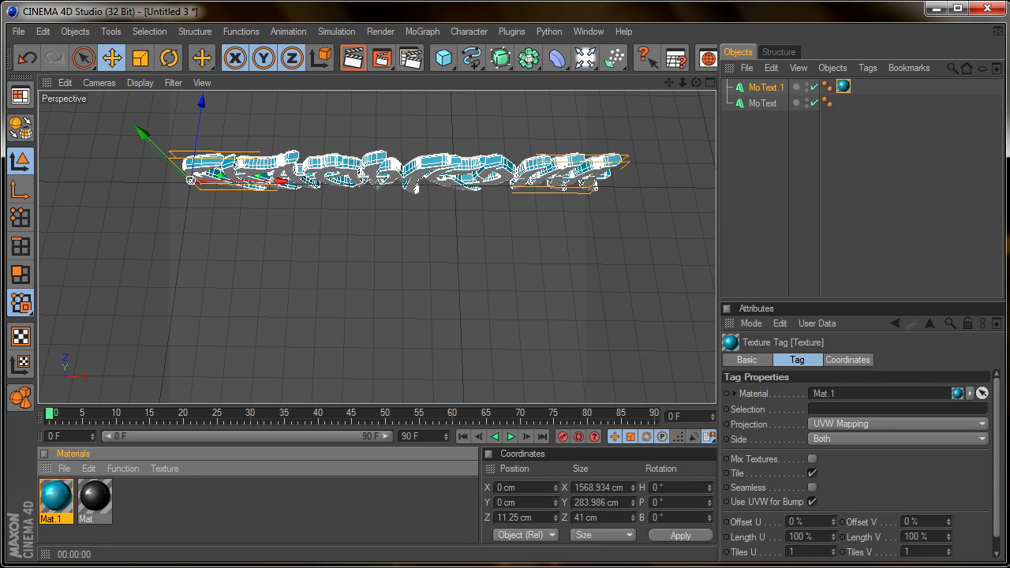
- Apply the dark reflective material to the original MoText and render a preview of the view from the front
left_click_drag(94, 496, 764, 103)
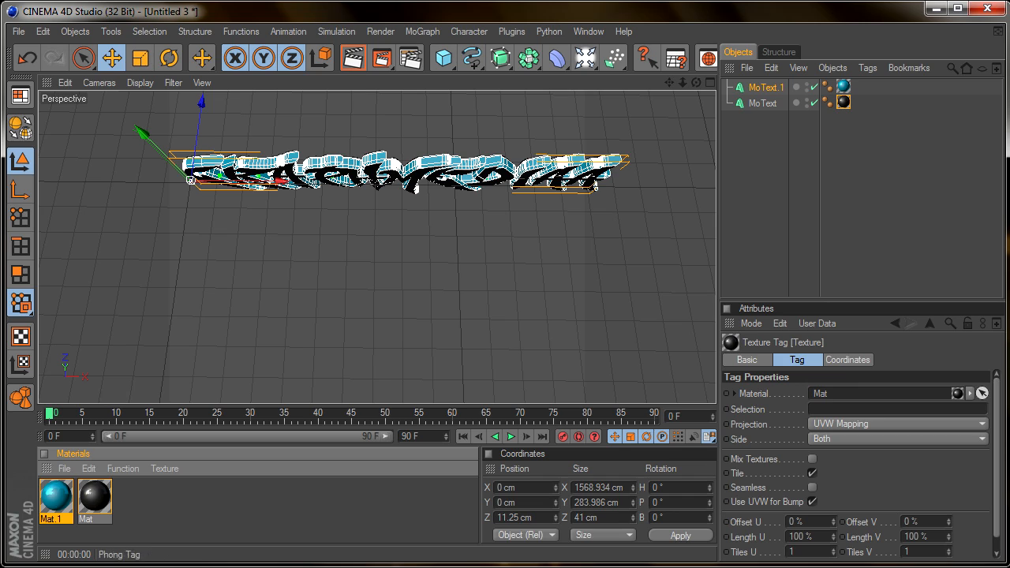
left_click(763, 103)
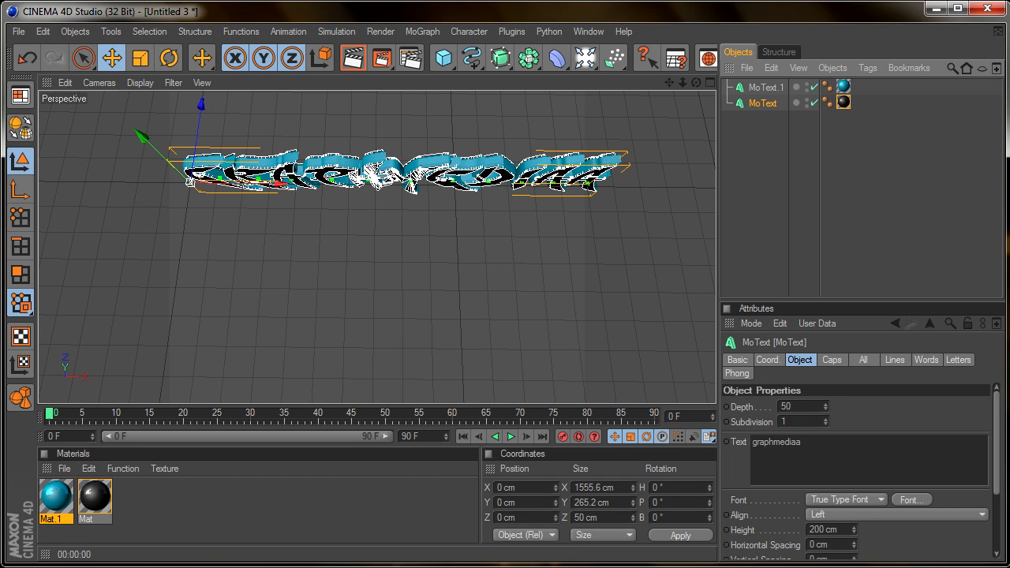
left_click(843, 86)
left_click_drag(696, 82, 671, 47)
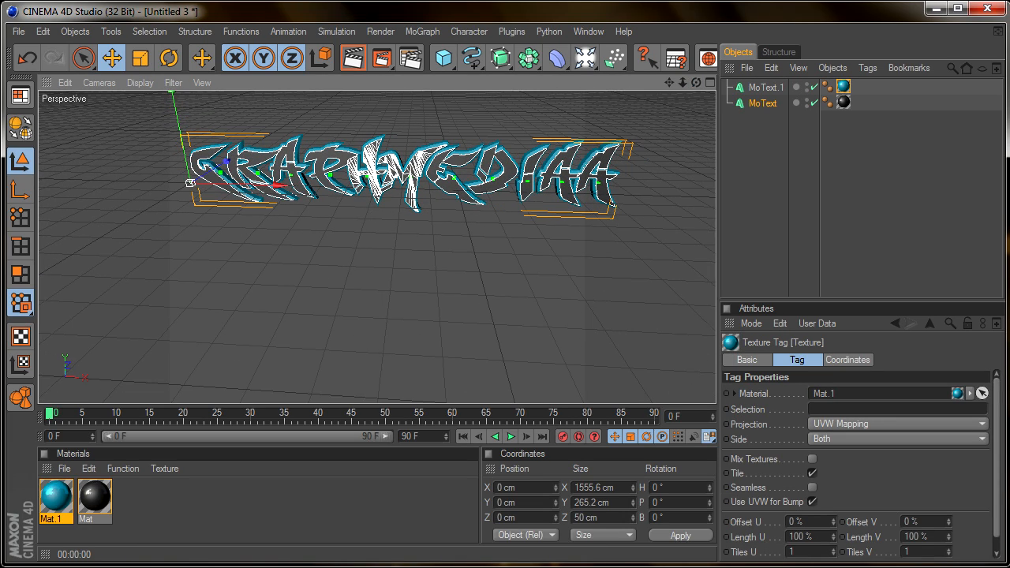
left_click(353, 58)
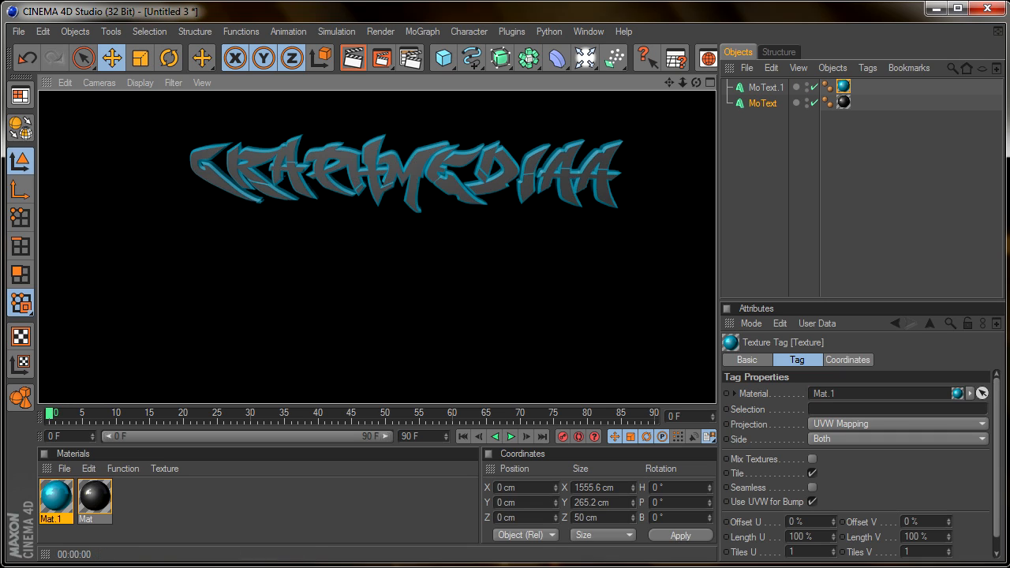
- Duplicate the blue filleted MoText copy and rotate the duplicate to a pitch of 180°
left_click(765, 88)
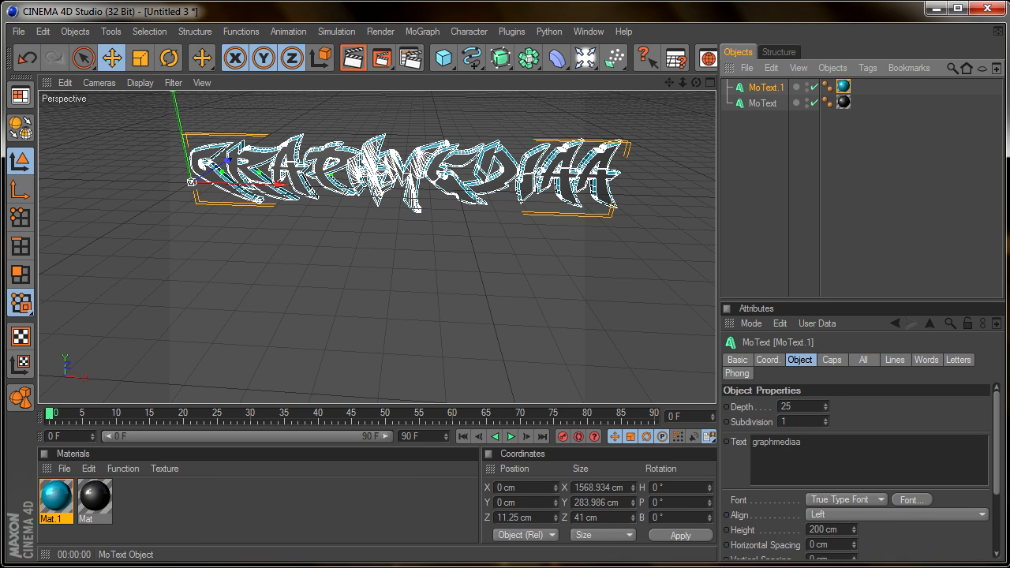
key("ctrl+c")
key("ctrl+v")
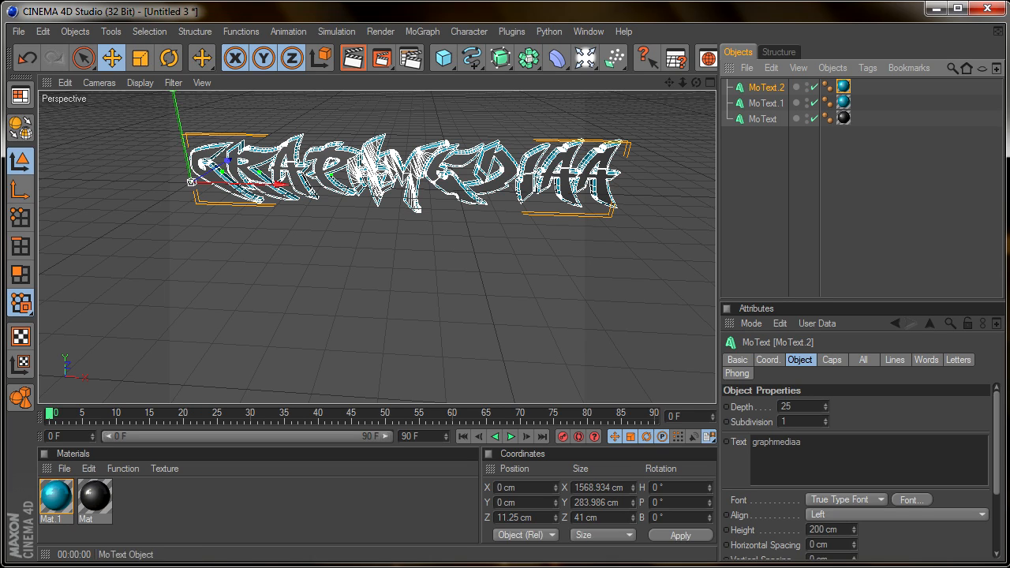
left_click(169, 57)
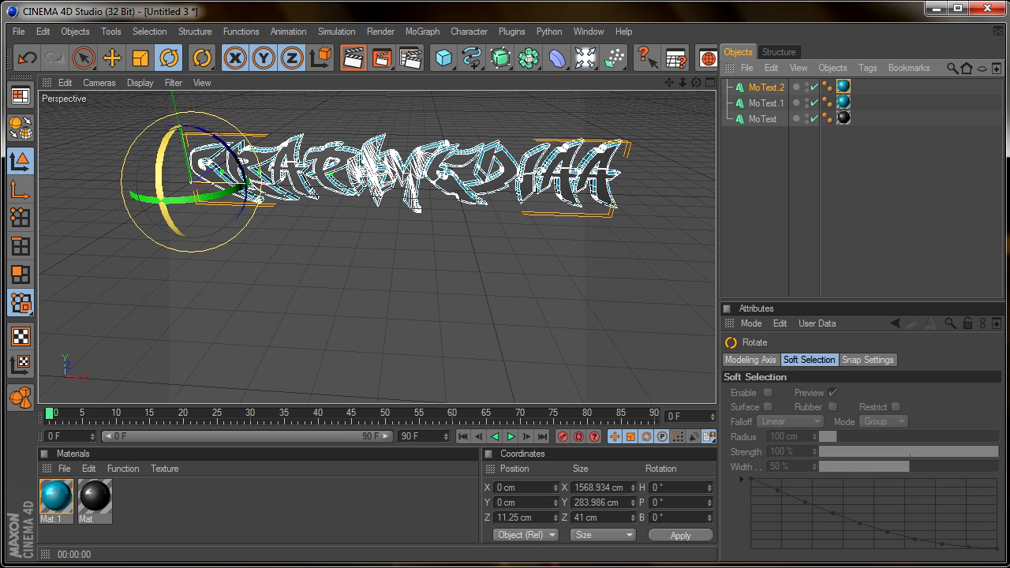
left_click_drag(170, 190, 166, 213)
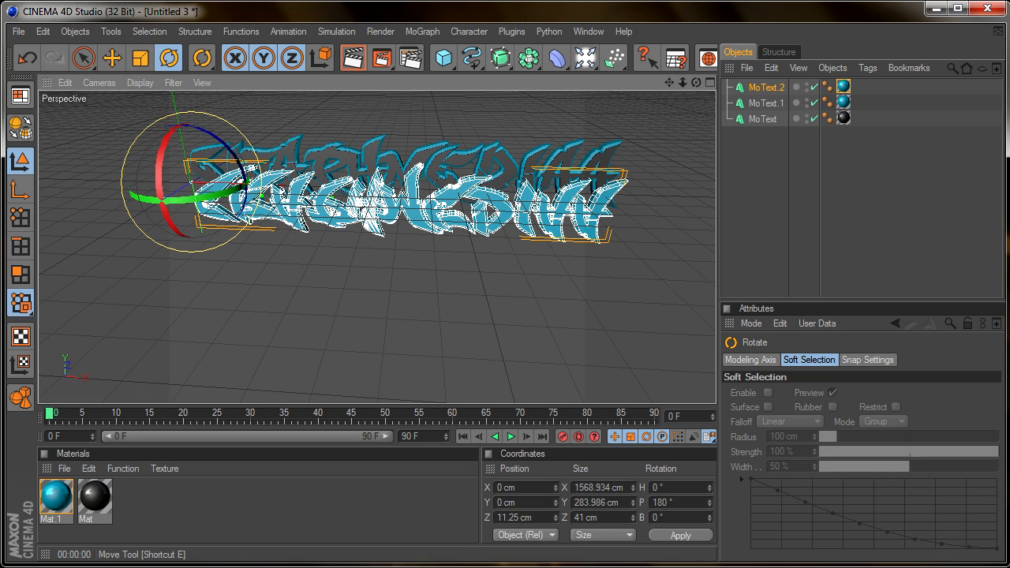
- Move the flipped blue copy behind the text to about Y 103 cm and Z 110 cm, and render a preview
left_click(111, 58)
left_click_drag(206, 258, 204, 238)
left_click_drag(132, 187, 147, 180)
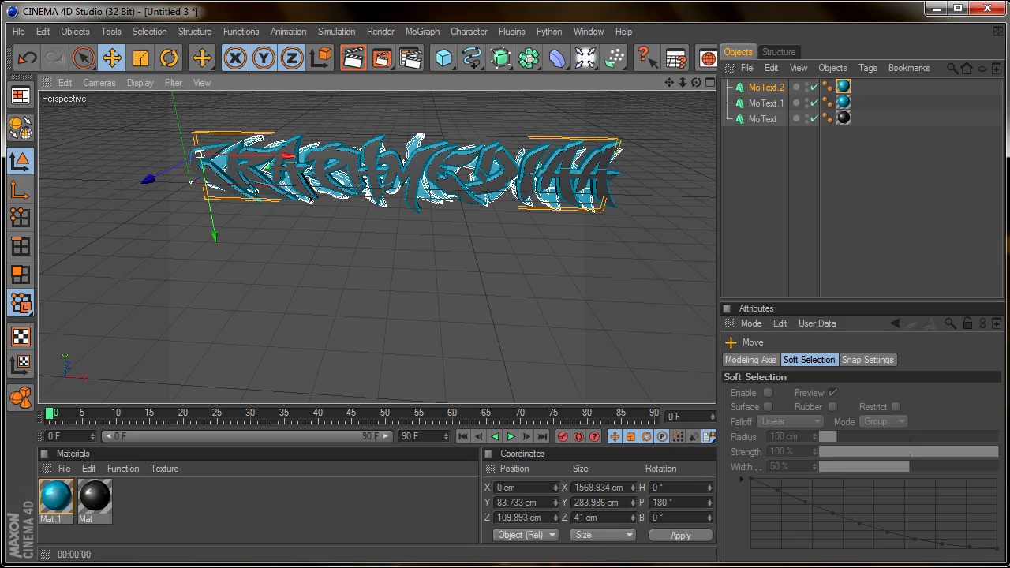
mouse_move(696, 82)
left_mouse_down()
mouse_move(688, 105)
mouse_move(647, 110)
mouse_move(593, 82)
mouse_move(680, 73)
mouse_move(689, 90)
left_mouse_up()
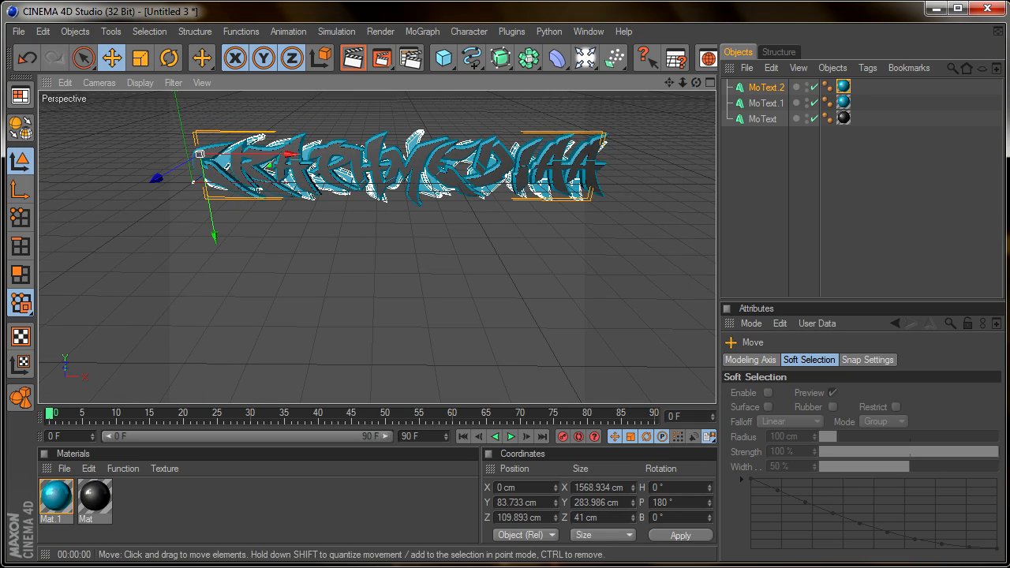
left_click_drag(215, 237, 214, 232)
left_click_drag(696, 82, 692, 60)
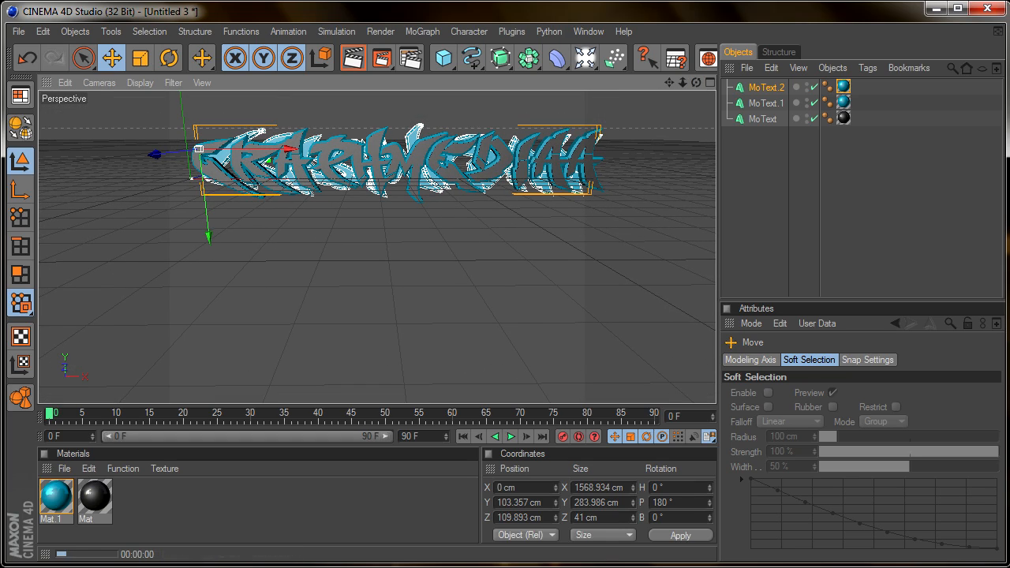
left_click(353, 58)
left_click_drag(669, 82, 639, 130)
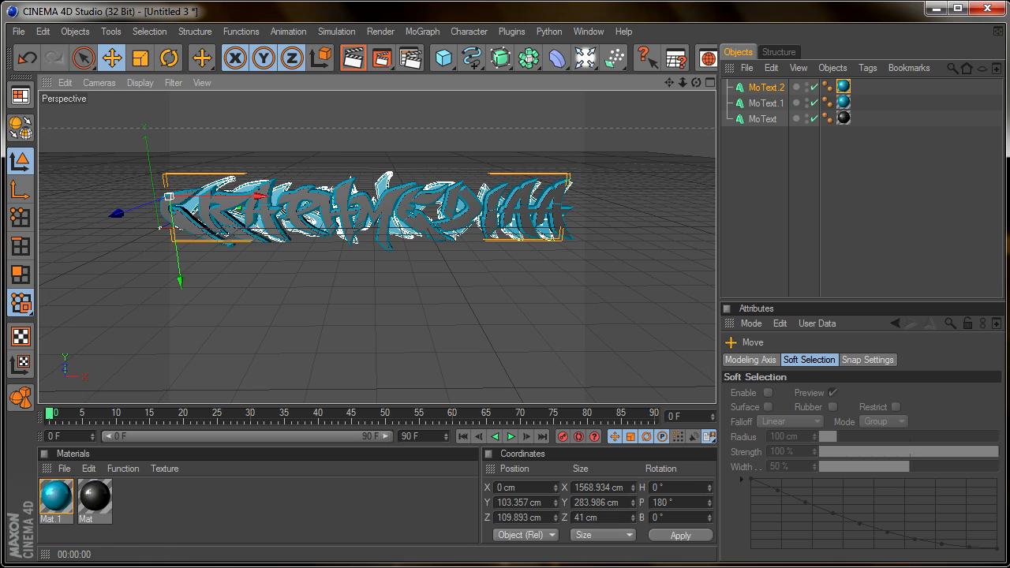
- Add an Array object and an omni light, and make the light a child of the array
left_click(528, 58)
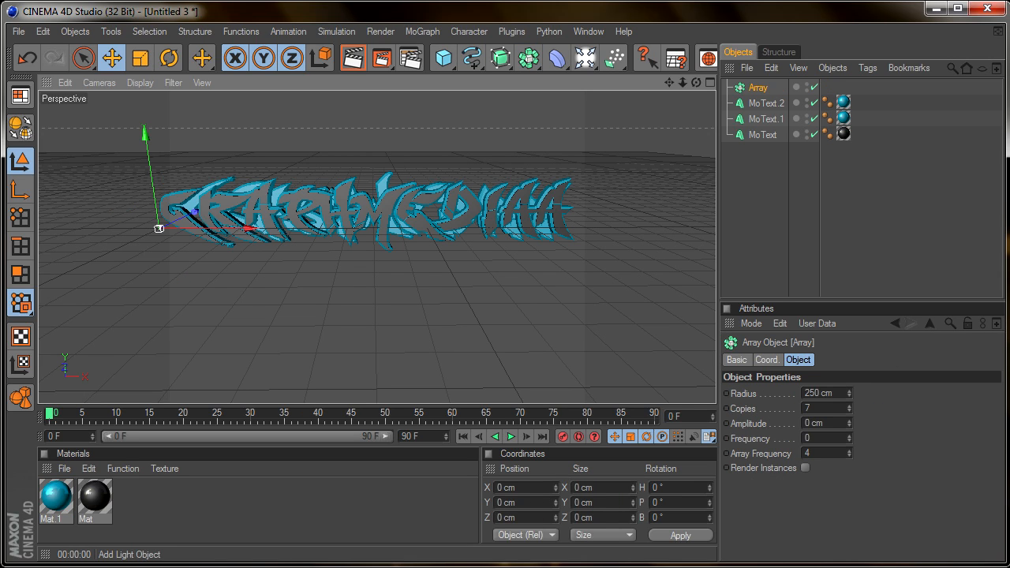
left_click(708, 57)
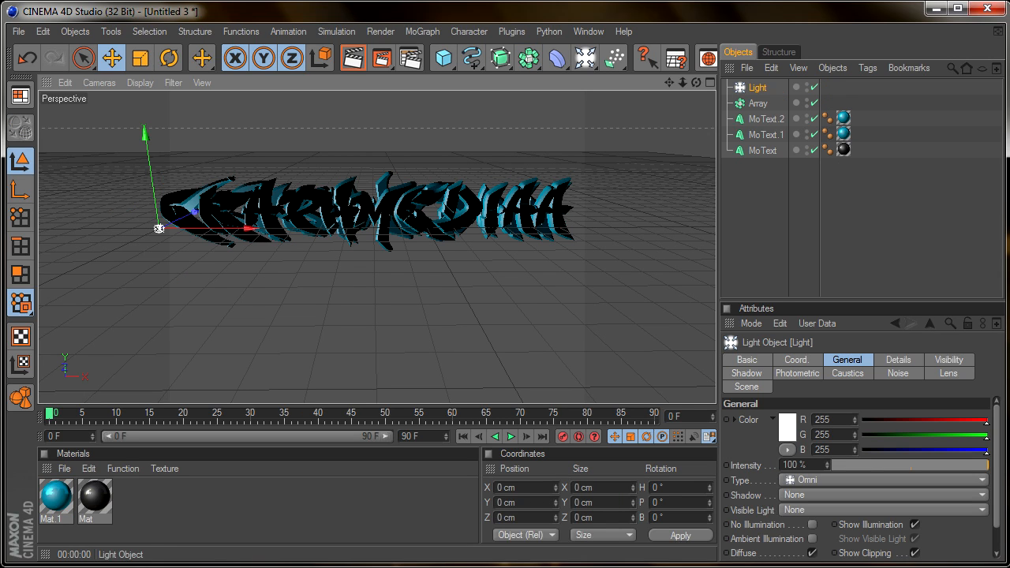
left_click_drag(757, 88, 754, 104)
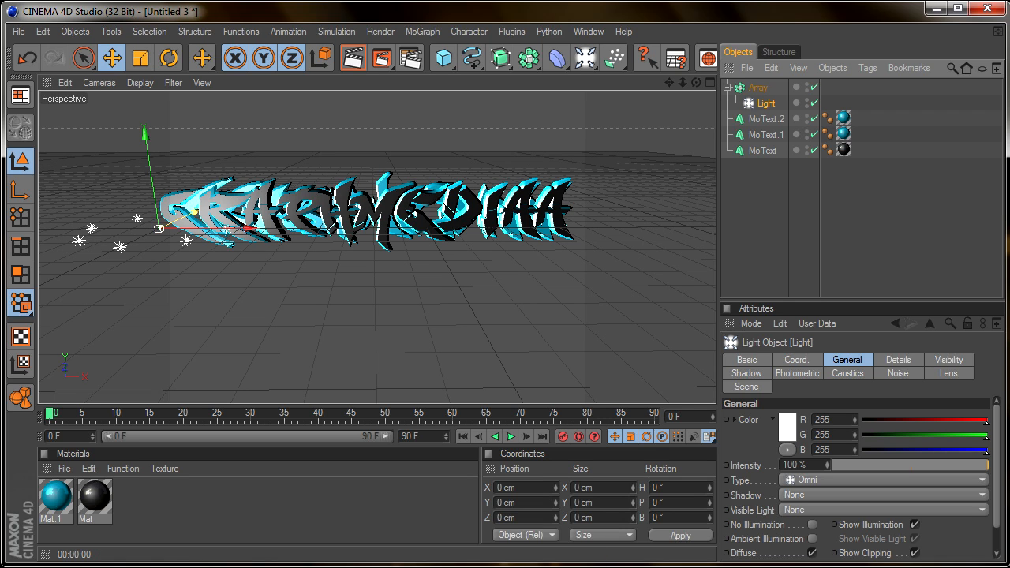
- Move the light array over the middle of the text to about X 761 cm and Y 699 cm, and render a preview
left_click(757, 88)
left_click_drag(248, 228, 460, 228)
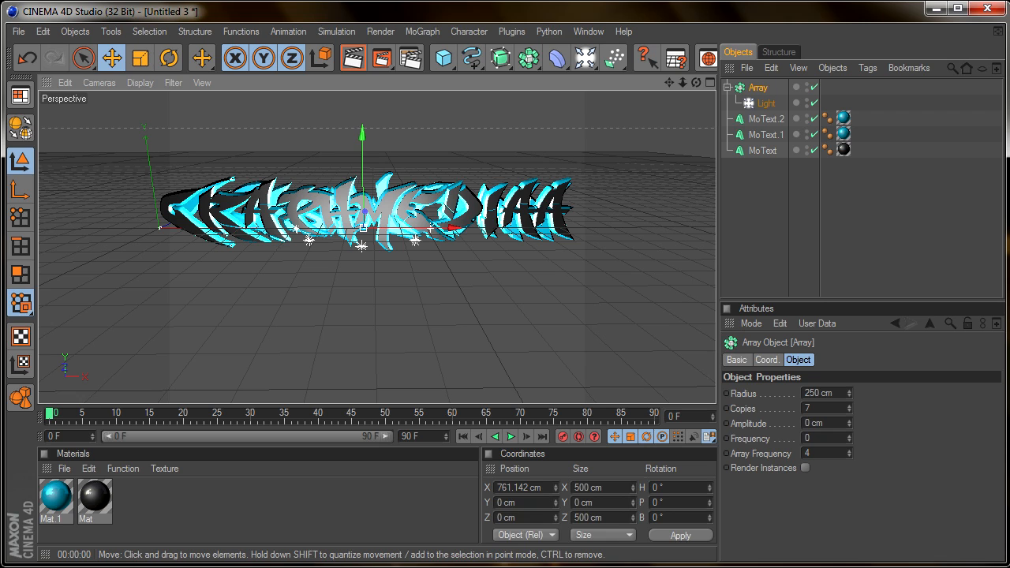
mouse_move(363, 134)
left_mouse_down()
mouse_move(363, 0)
mouse_move(363, 24)
left_mouse_up()
key("ctrl+r")
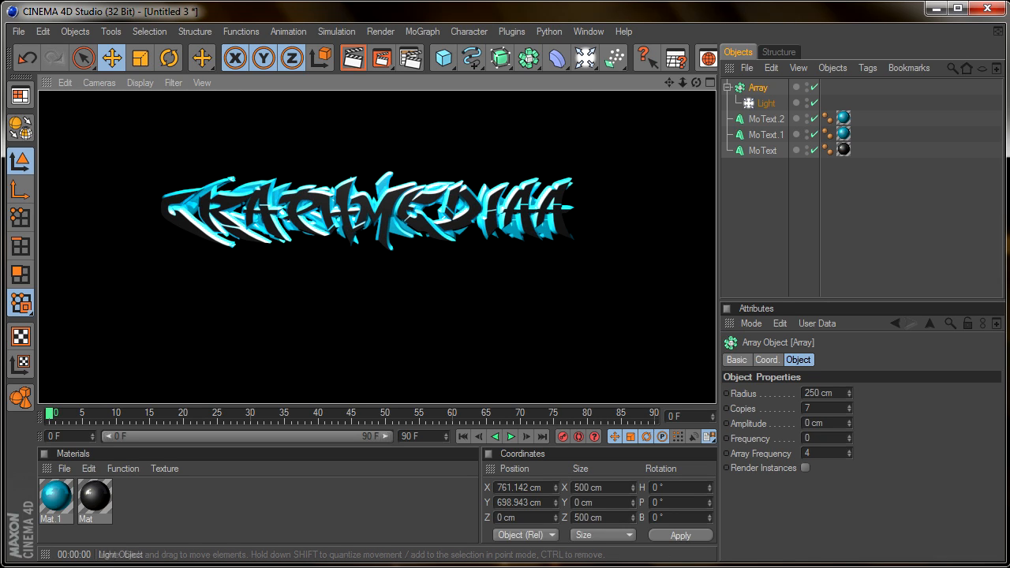
- Set the light array's radius to 209 cm, copies to 6, amplitude to 417 cm and array frequency to 2.79
left_click(758, 88)
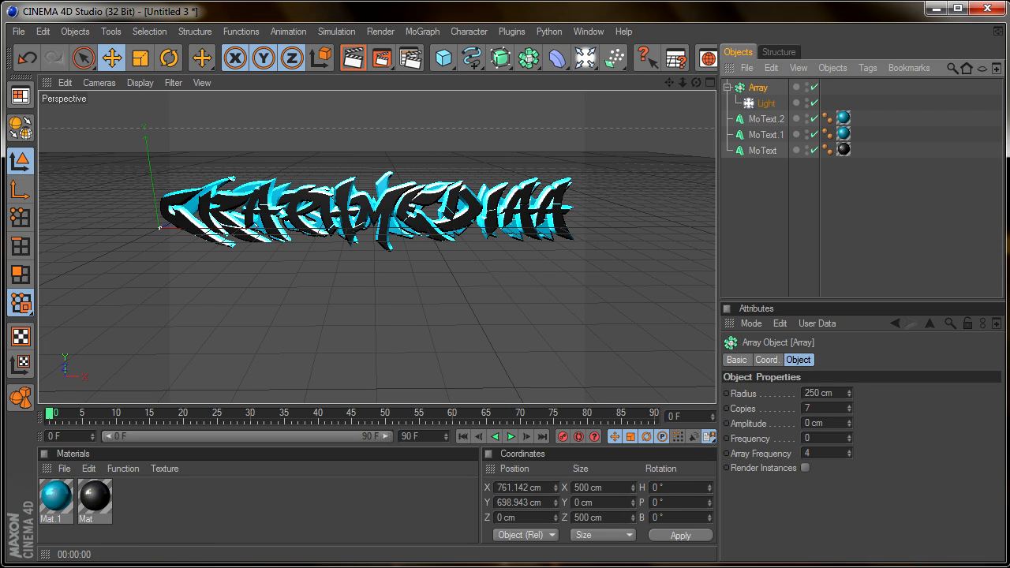
left_click_drag(849, 392, 849, 398)
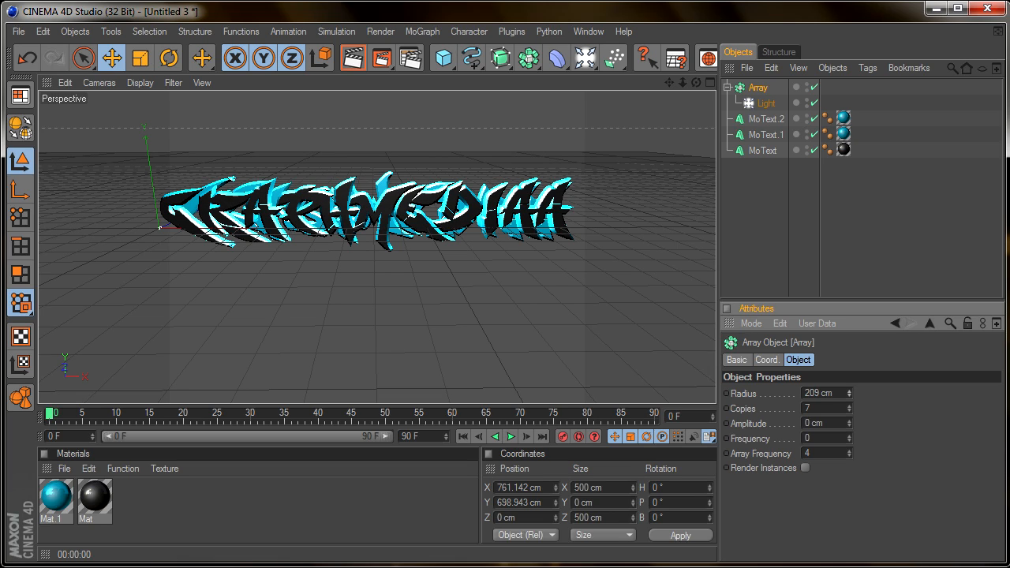
left_click_drag(848, 409, 848, 411)
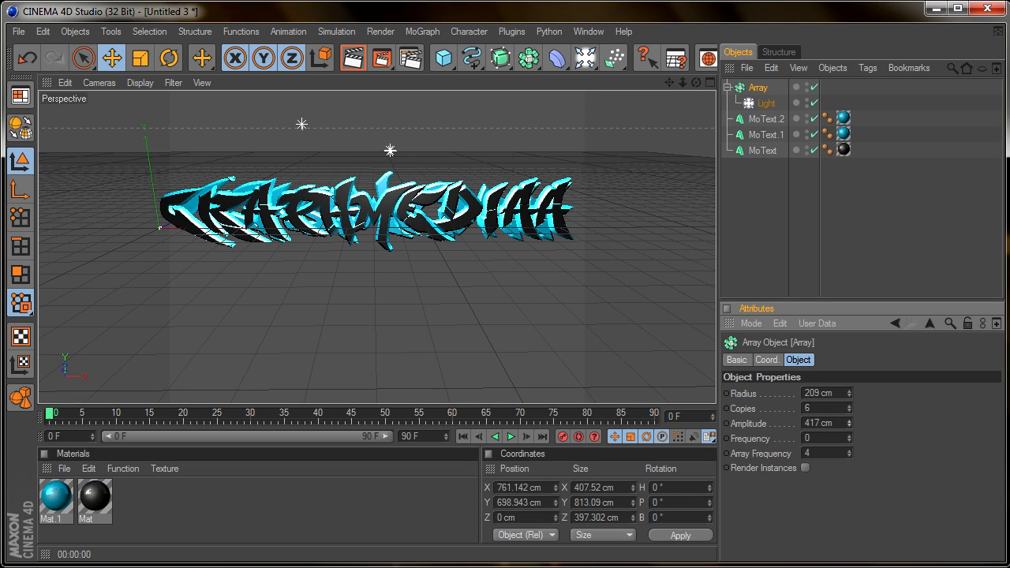
left_click_drag(849, 453, 848, 481)
- Lower the light array to about Y -75 cm, around the text, and render a preview
scroll(377, 246, "down", 9)
scroll(373, 130, "up", 1)
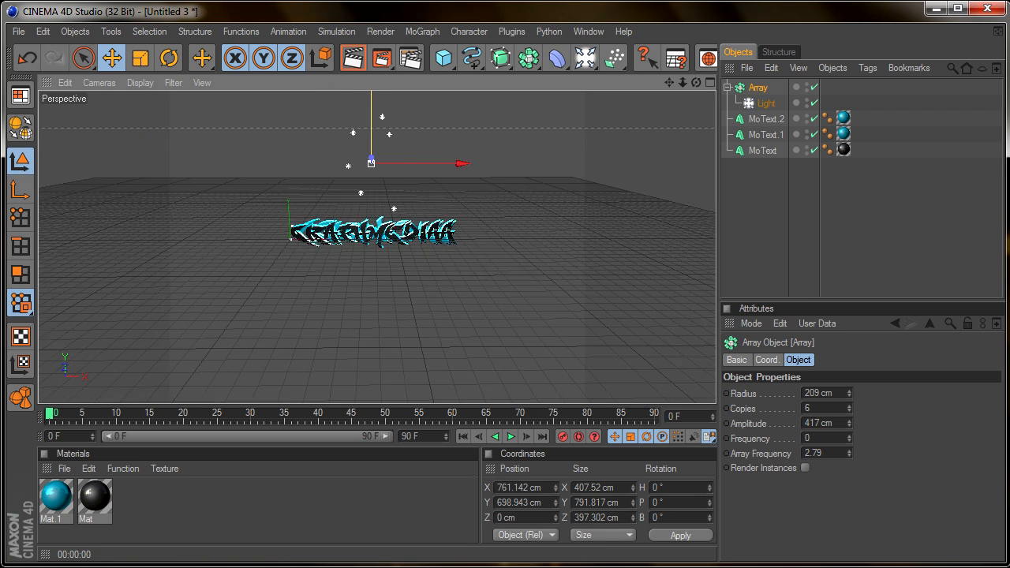
scroll(373, 118, "down", 5)
left_click_drag(373, 109, 374, 170)
scroll(374, 171, "up", 14)
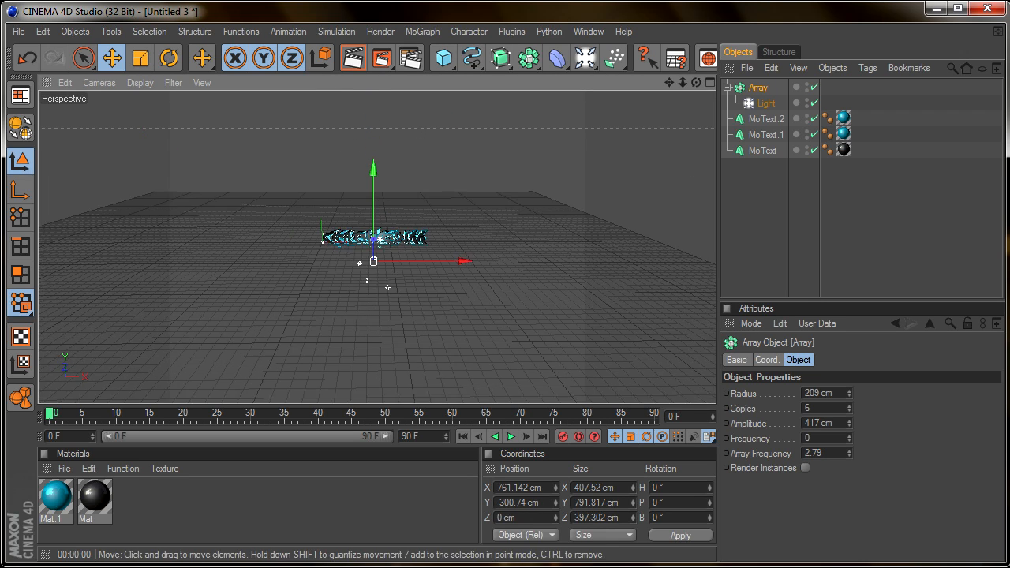
scroll(365, 213, "down", 1)
left_click_drag(365, 213, 362, 144)
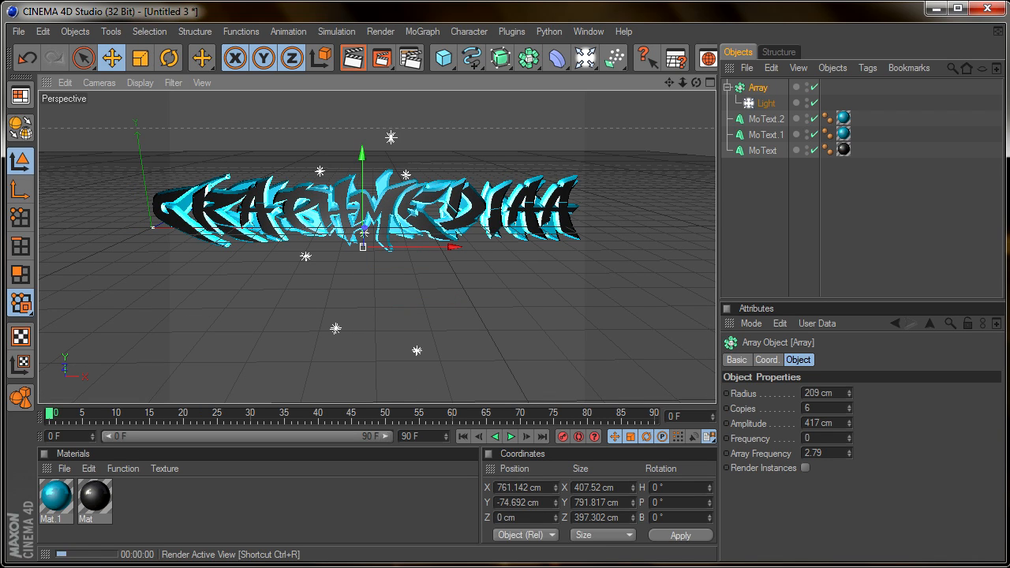
left_click(353, 57)
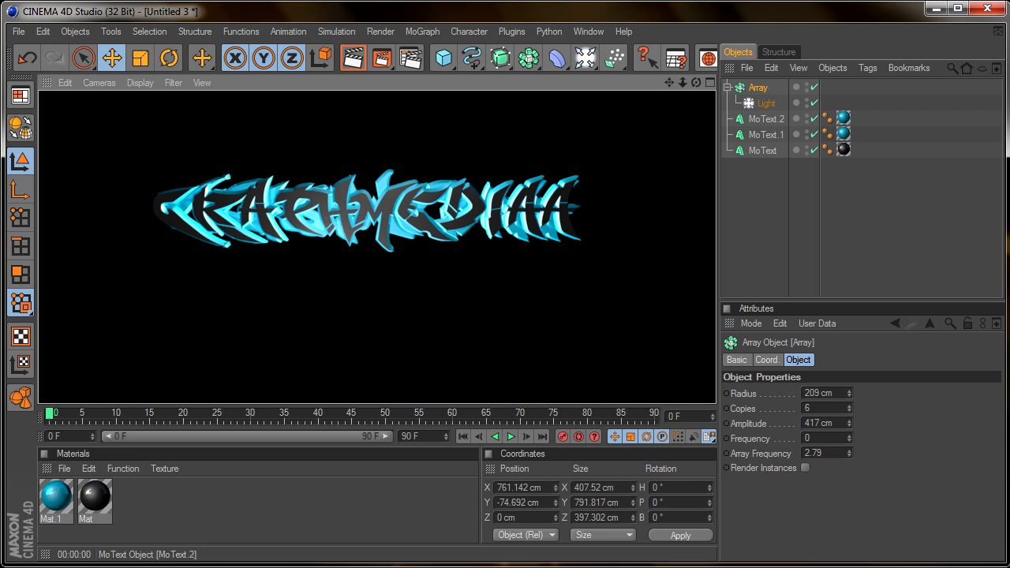
- Raise the light array above the text to about Y 755 cm and render a preview
left_click(758, 88)
left_click_drag(417, 350, 423, 124)
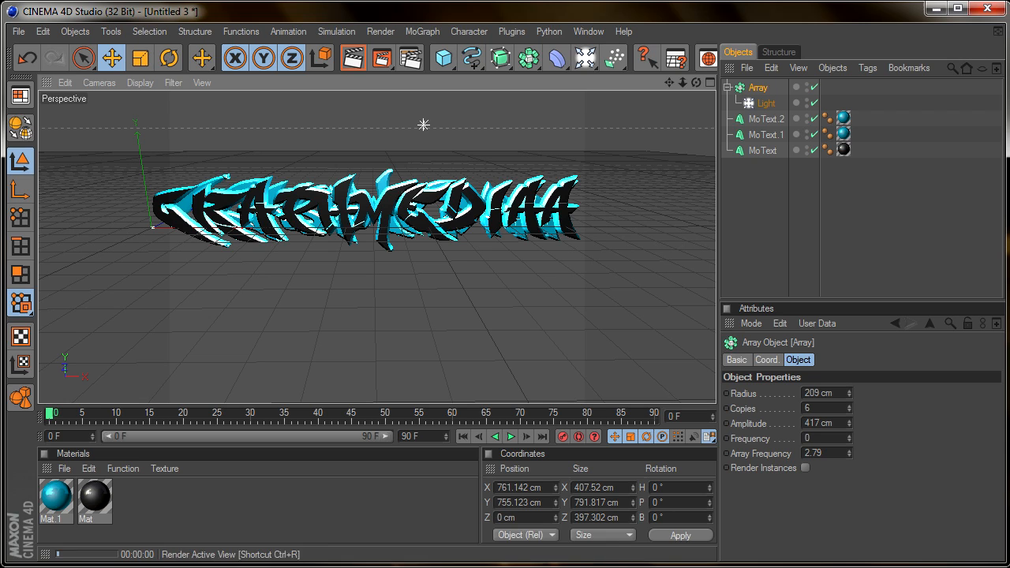
left_click(353, 58)
scroll(428, 106, "up", 2)
- Raise the light array further to about Y 1132 cm and render a preview
left_click(758, 88)
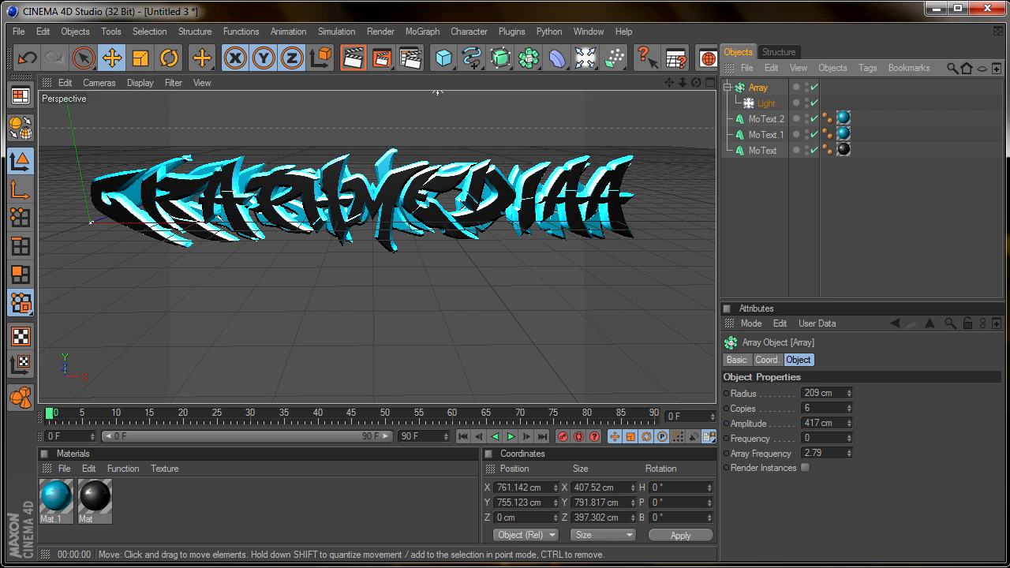
scroll(437, 93, "down", 4)
left_click_drag(369, 119, 352, 100)
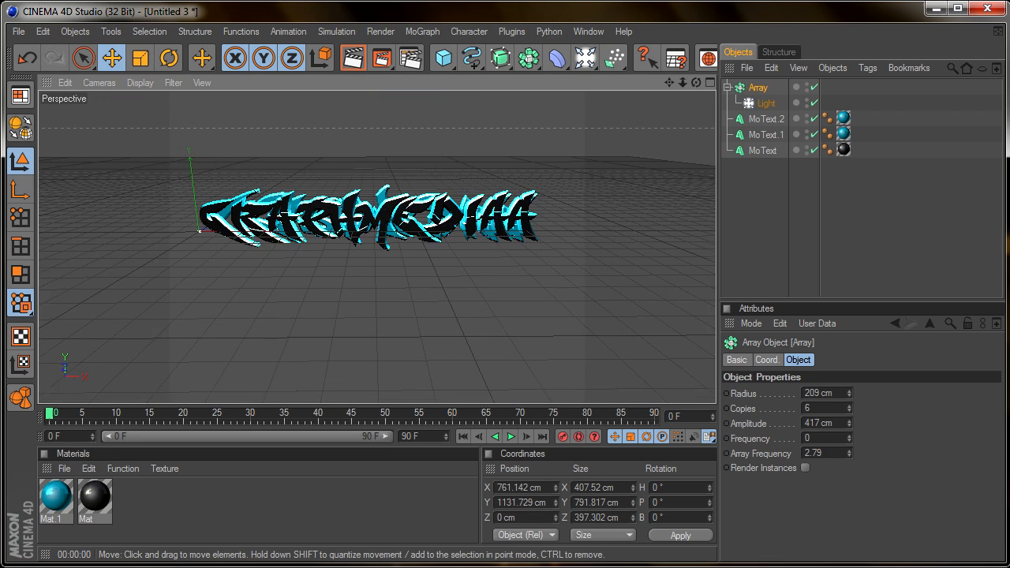
scroll(377, 237, "up", 3)
left_click(352, 57)
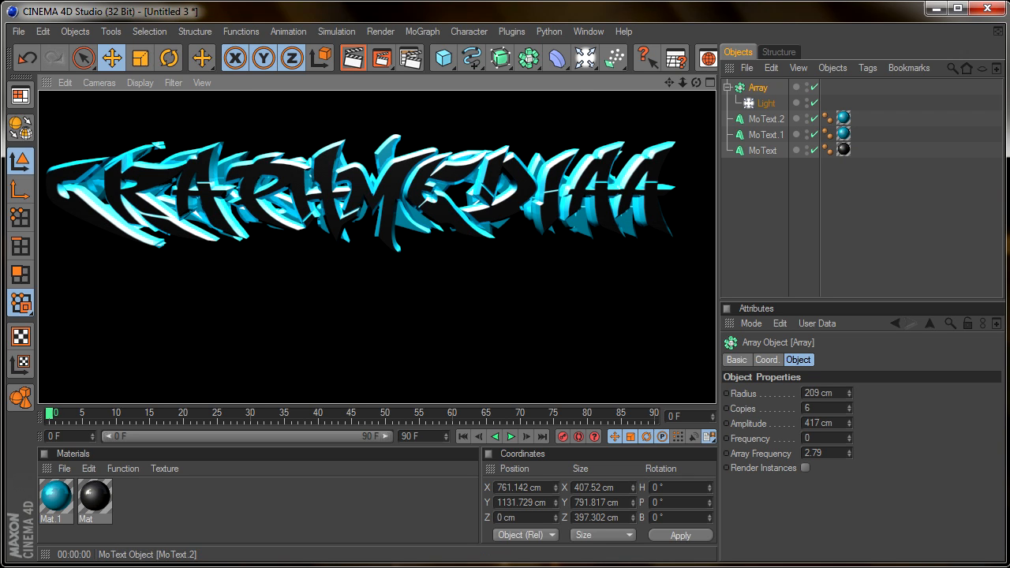
- Reduce the light array's radius to 75 cm, amplitude to 390 cm and array frequency to 2.71
left_click(766, 103)
left_click(758, 88)
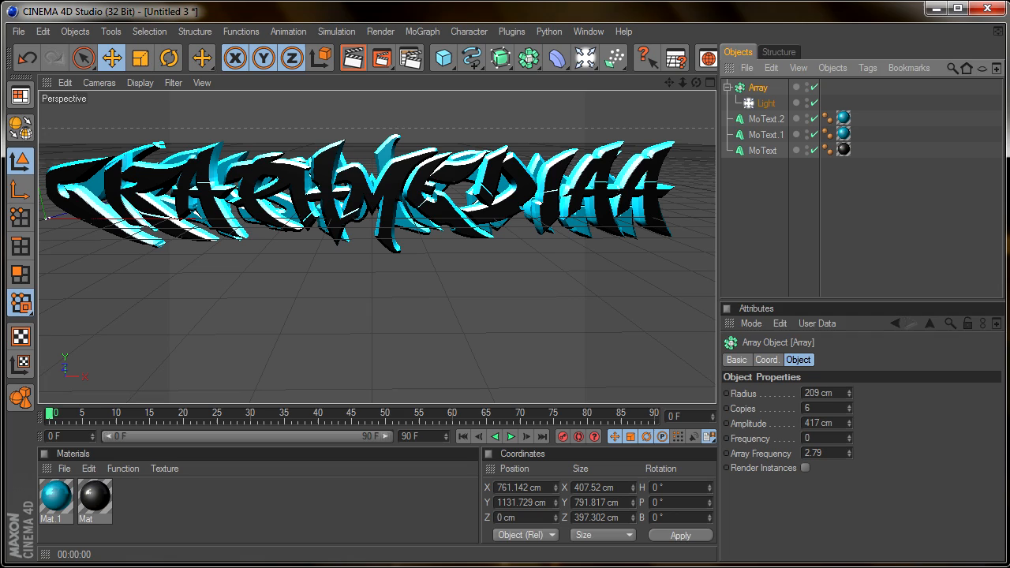
left_click(849, 395)
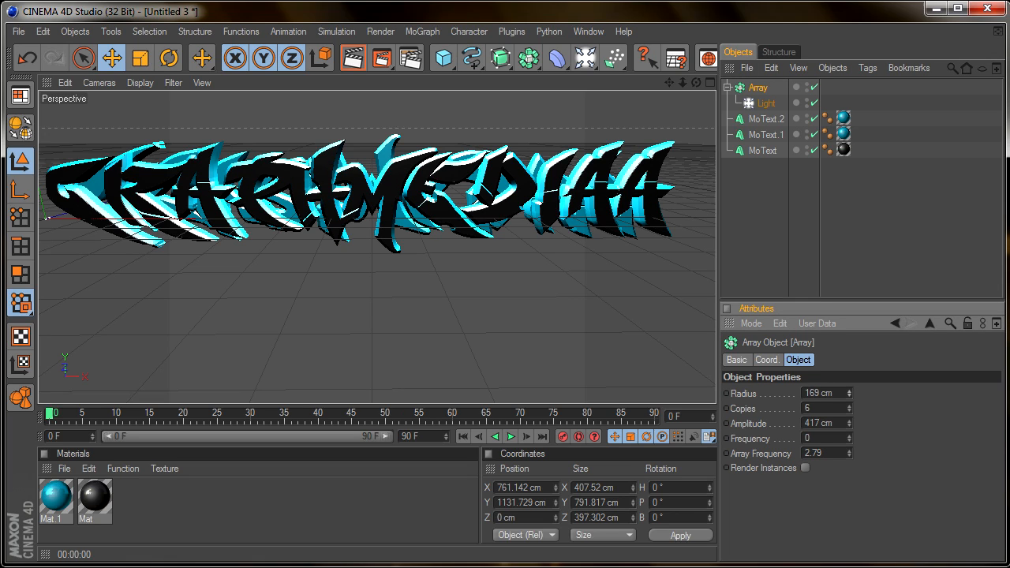
left_click_drag(848, 393, 849, 442)
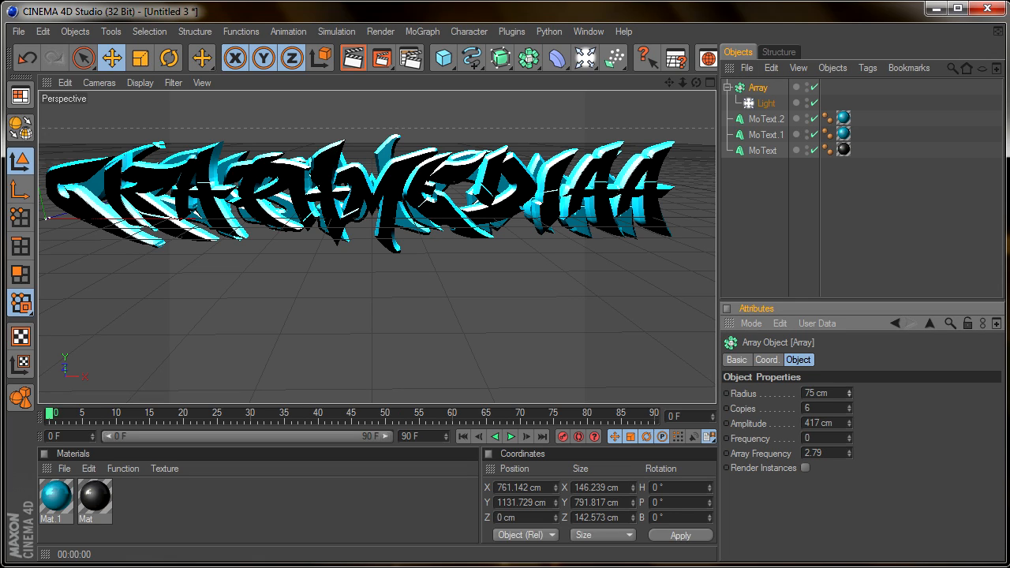
left_click_drag(849, 453, 848, 437)
- Reposition the light array just above the text at about Y 616 cm, render a preview and frame the text in the view
scroll(377, 247, "down", 12)
left_click_drag(377, 128, 376, 204)
scroll(375, 204, "up", 10)
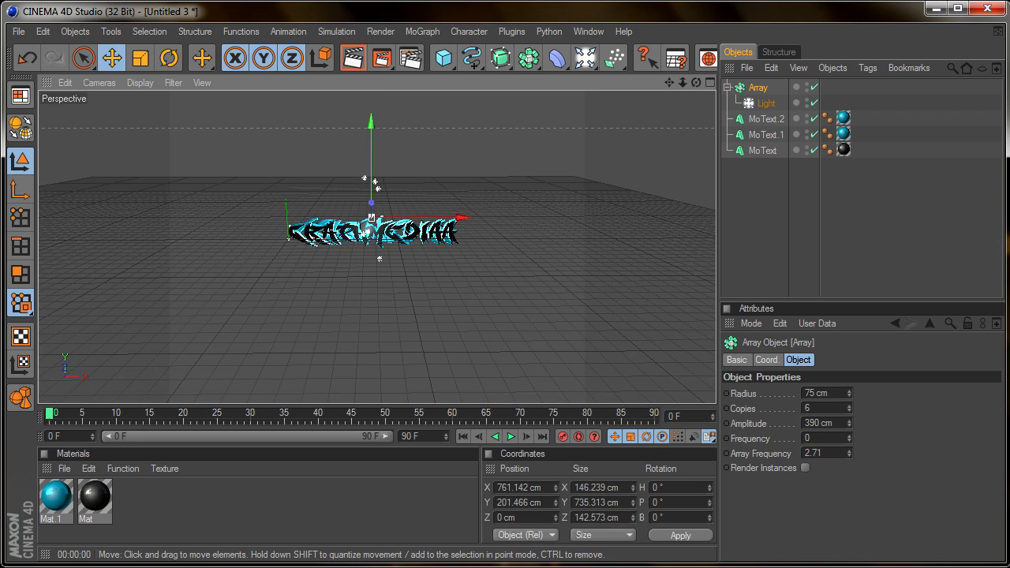
left_click_drag(361, 164, 360, 80)
left_click(352, 58)
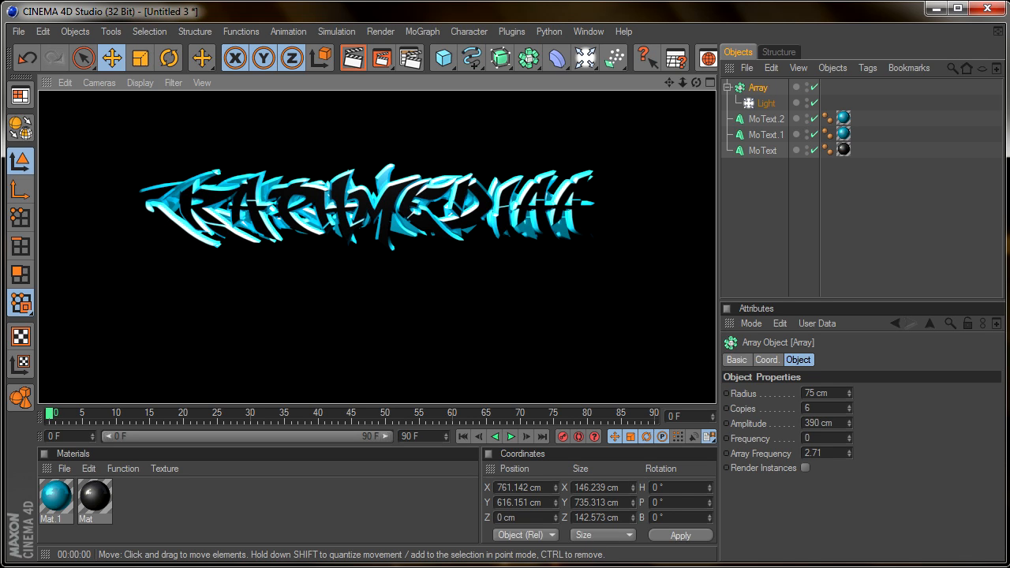
scroll(377, 247, "up", 4)
scroll(377, 246, "down", 4)
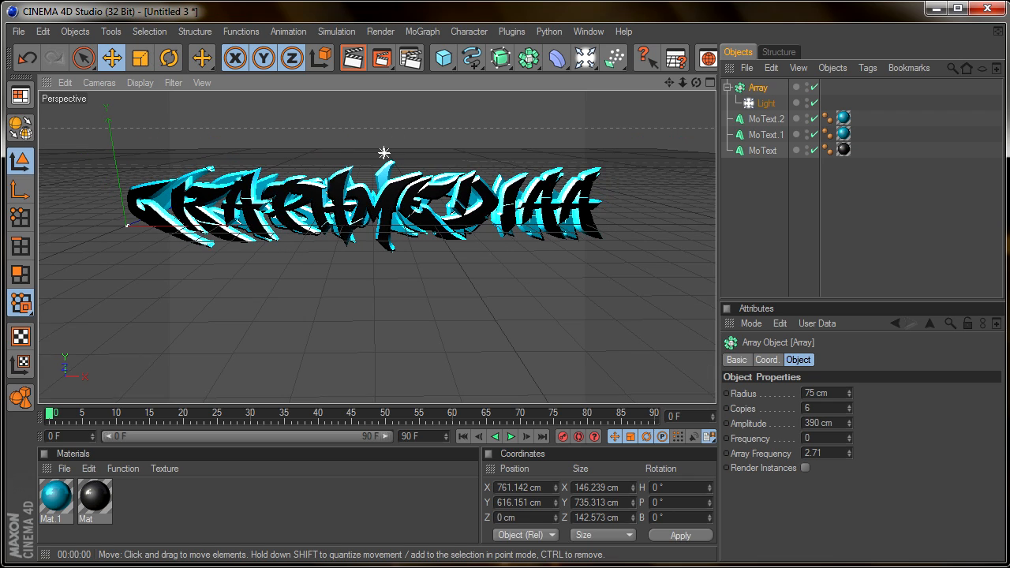
scroll(383, 153, "up", 2)
left_click_drag(669, 82, 666, 111)
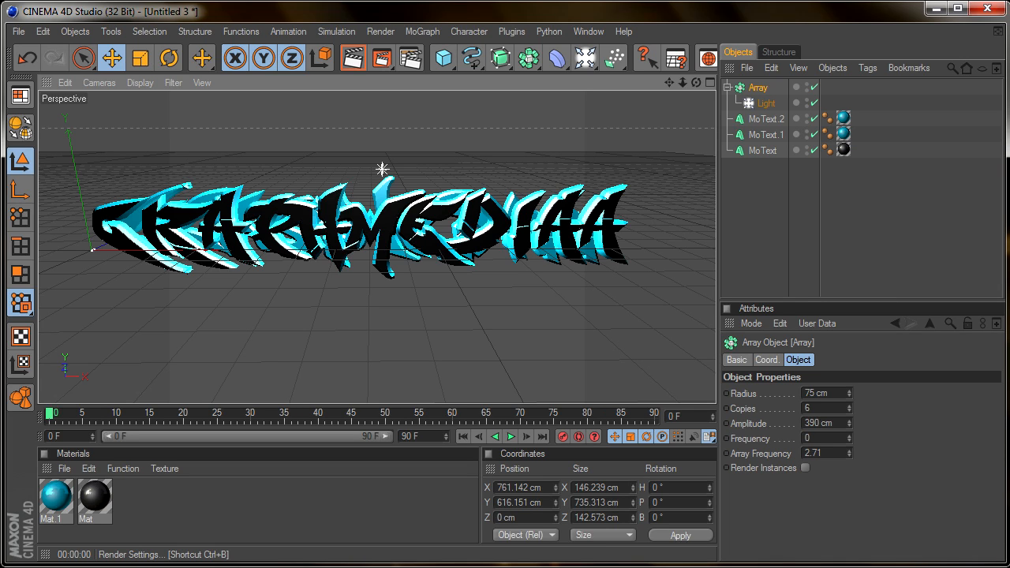
- Set the render output size to 1280 x 720 pixels with a resolution of 300 pixels per inch
left_click(409, 57)
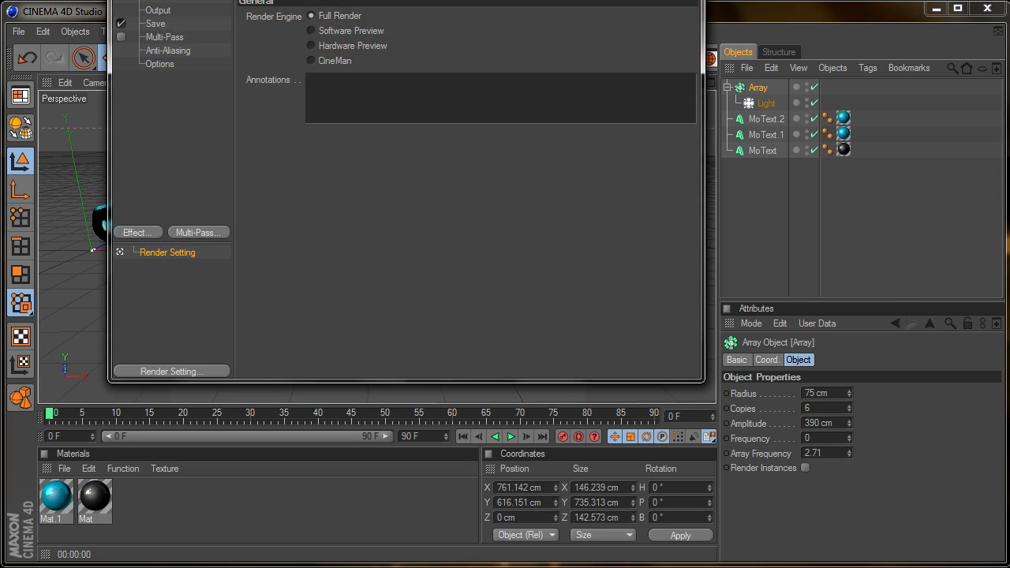
left_click(158, 10)
double_click(330, 31)
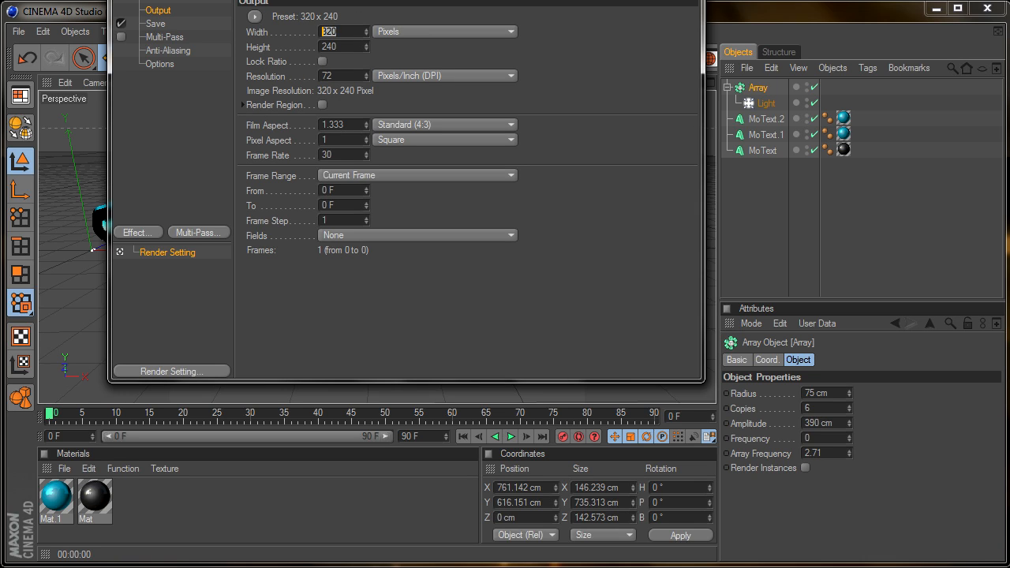
type("1280")
key("Return")
key("Tab")
type("720")
key("Return")
key("Tab")
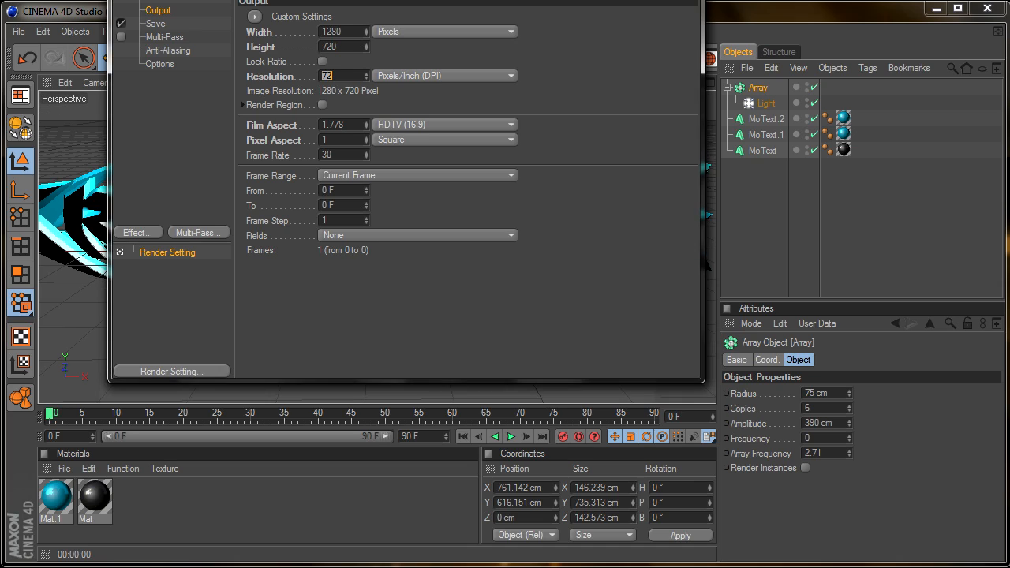
type("300")
key("Return")
key("Tab")
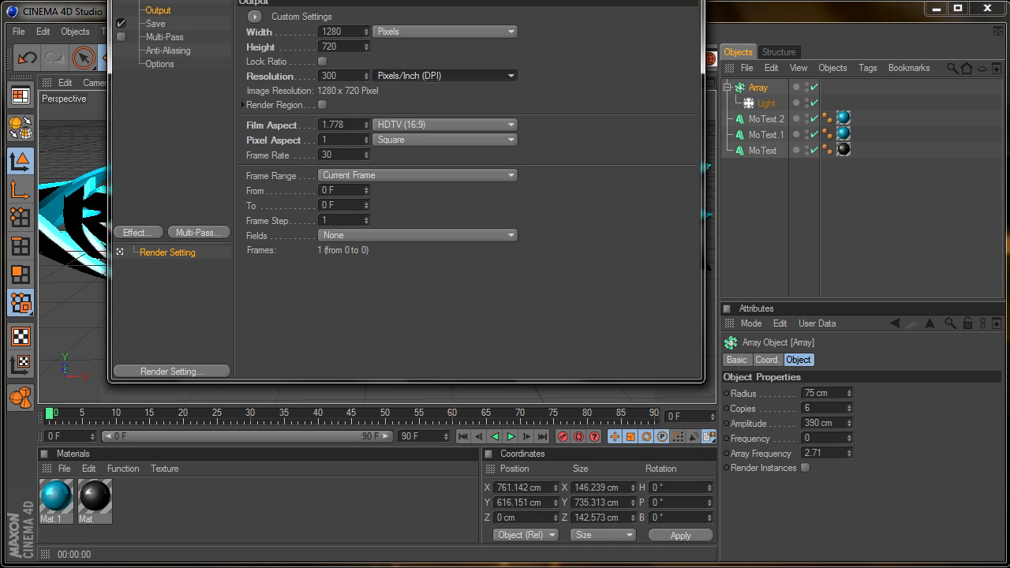
- Set the render save format to PNG and enable Alpha Channel, Straight Alpha and Separate Alpha
left_click(156, 24)
left_click(412, 60)
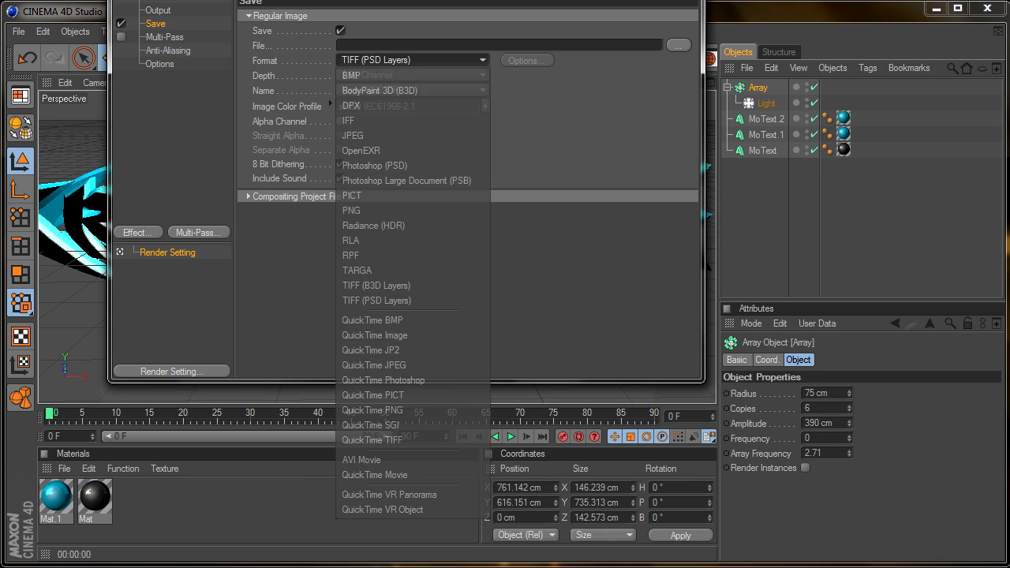
left_click(351, 210)
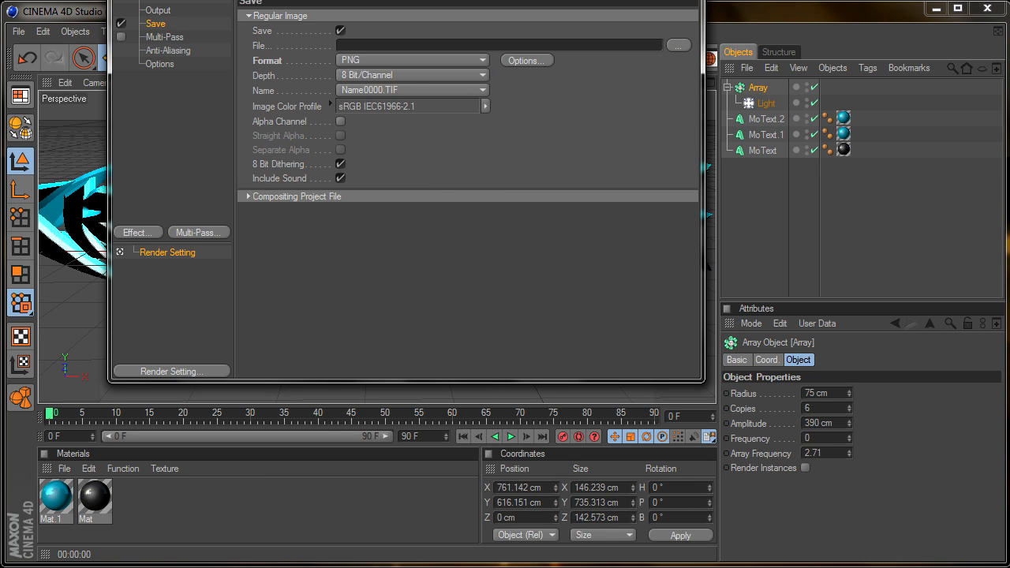
left_click(340, 122)
left_click(340, 135)
left_click(340, 150)
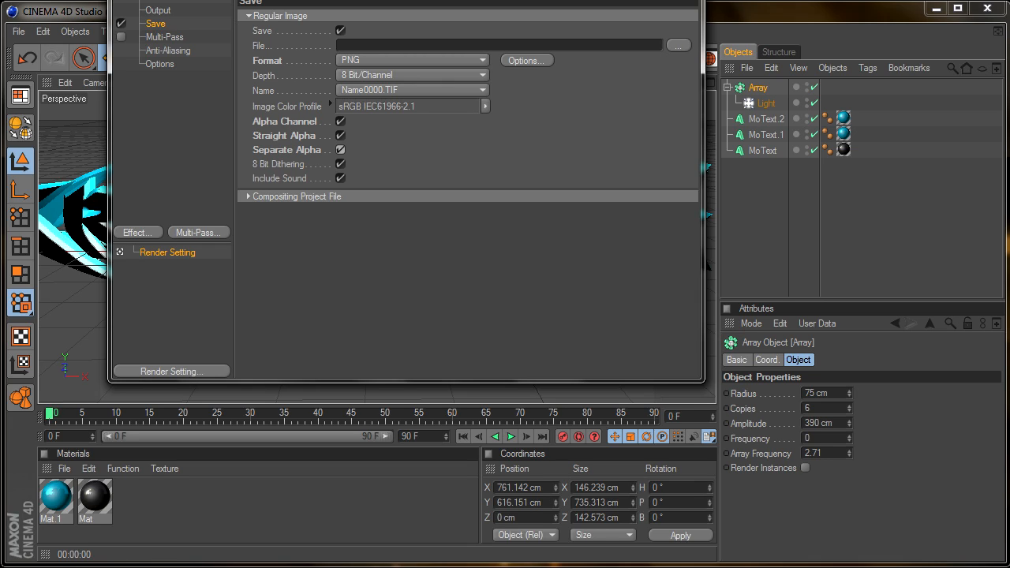
left_click(158, 1)
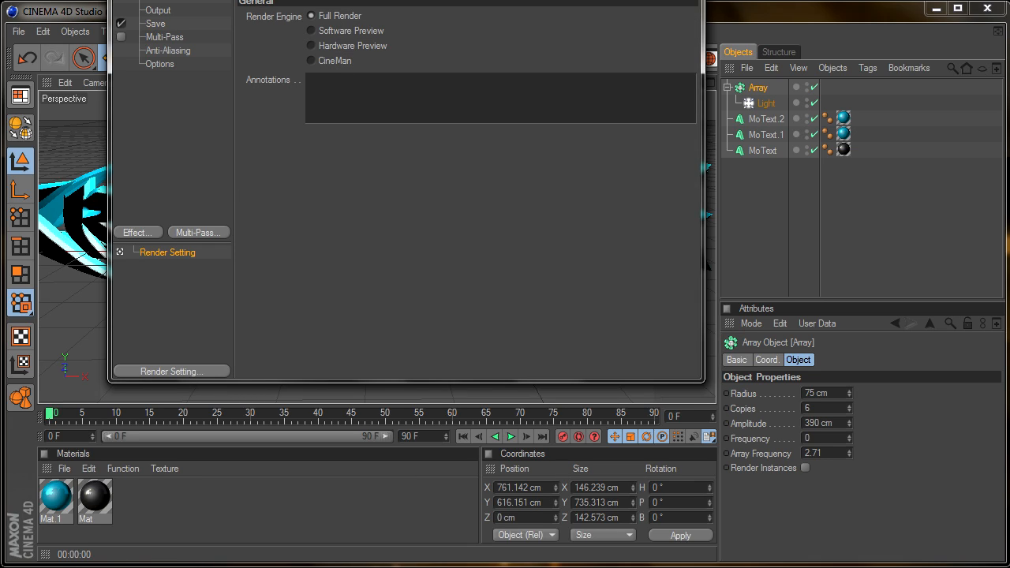
left_click(160, 63)
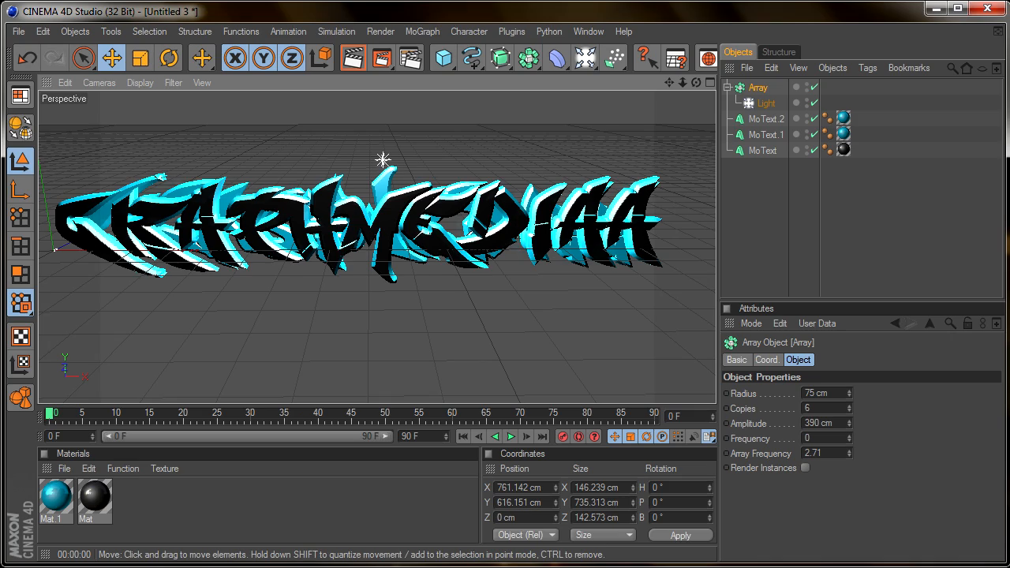
- Frame the whole text from a slightly lower front angle and render it to the Picture Viewer
scroll(377, 246, "down", 4)
scroll(377, 246, "up", 2)
left_click_drag(696, 82, 714, 57)
left_click_drag(669, 82, 687, 90)
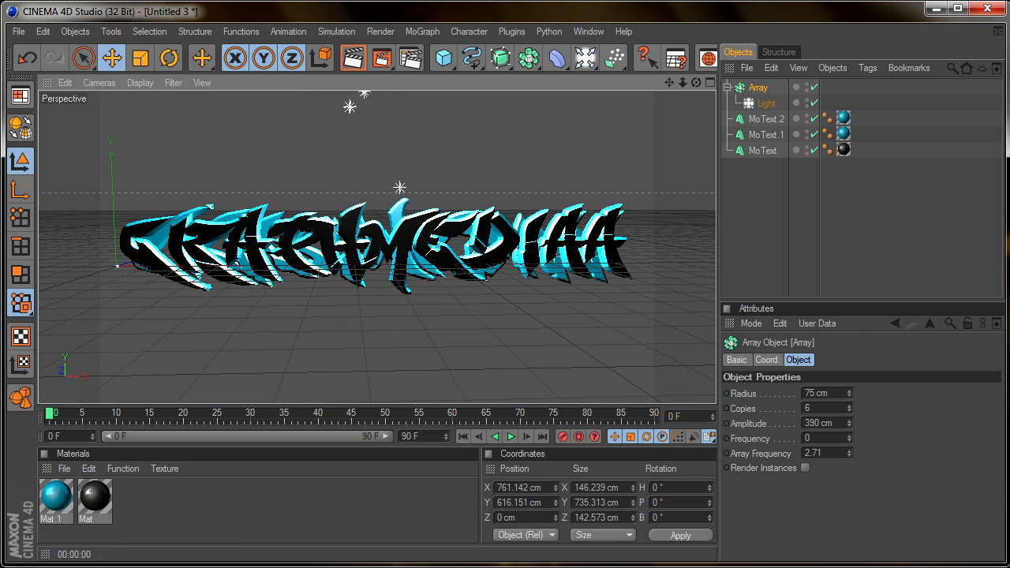
left_click(381, 58)
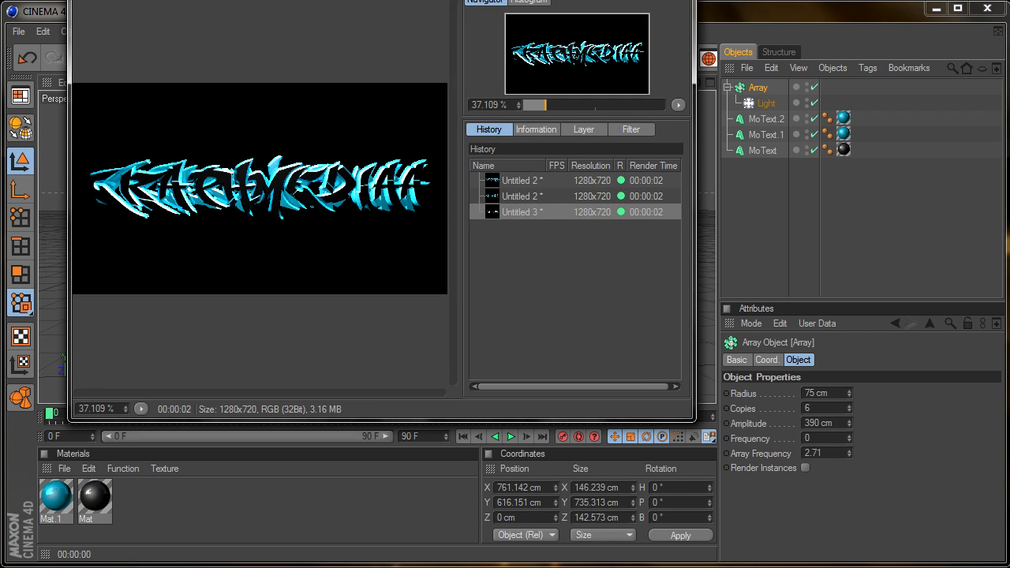
- Save the rendered image as a PNG with alpha channel, overwriting the "tut" file in the RENDERED IMAGES folder
left_click(98, 1)
left_click(118, 19)
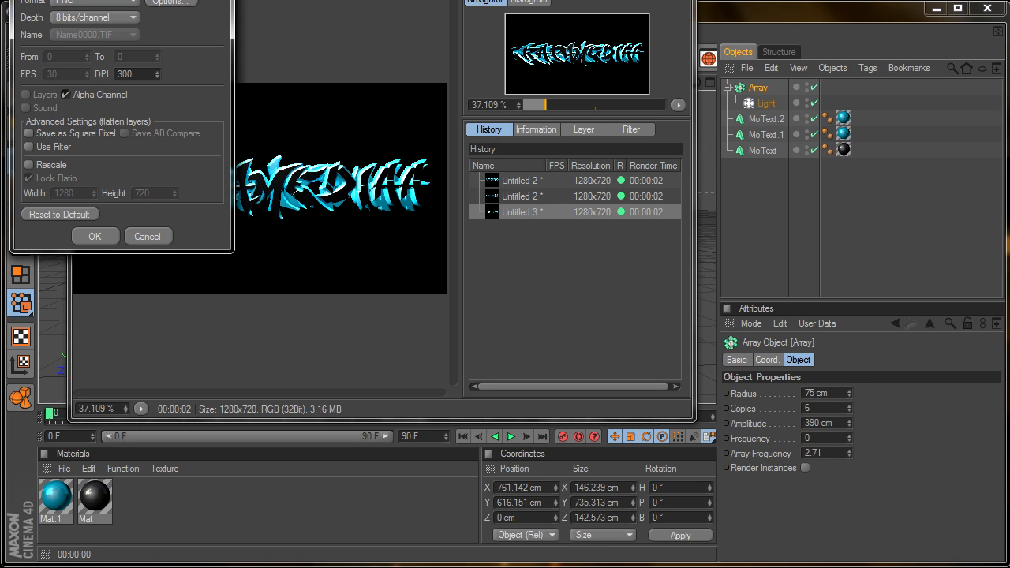
left_click(94, 236)
left_click(560, 146)
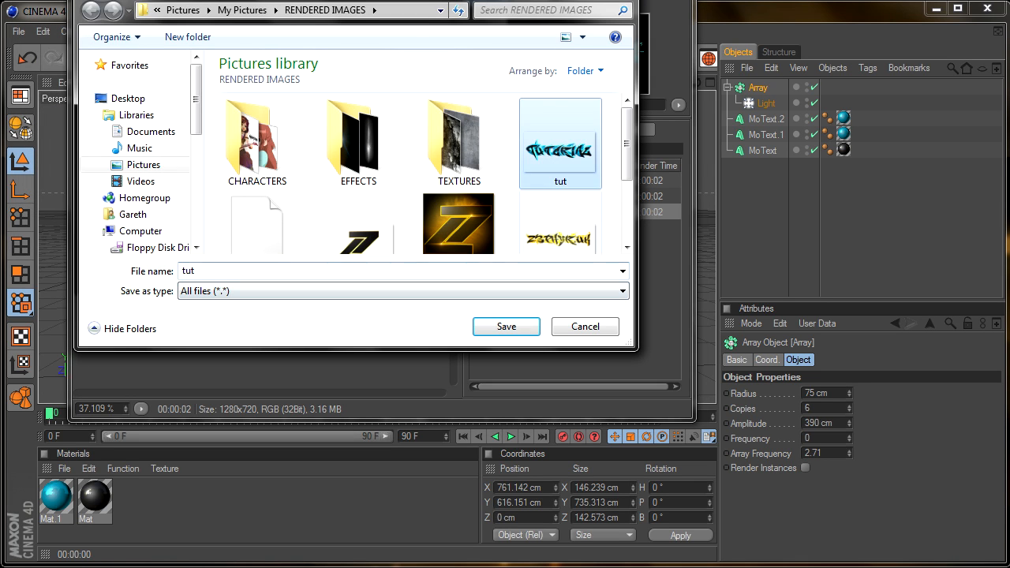
left_click(505, 326)
left_click(592, 299)
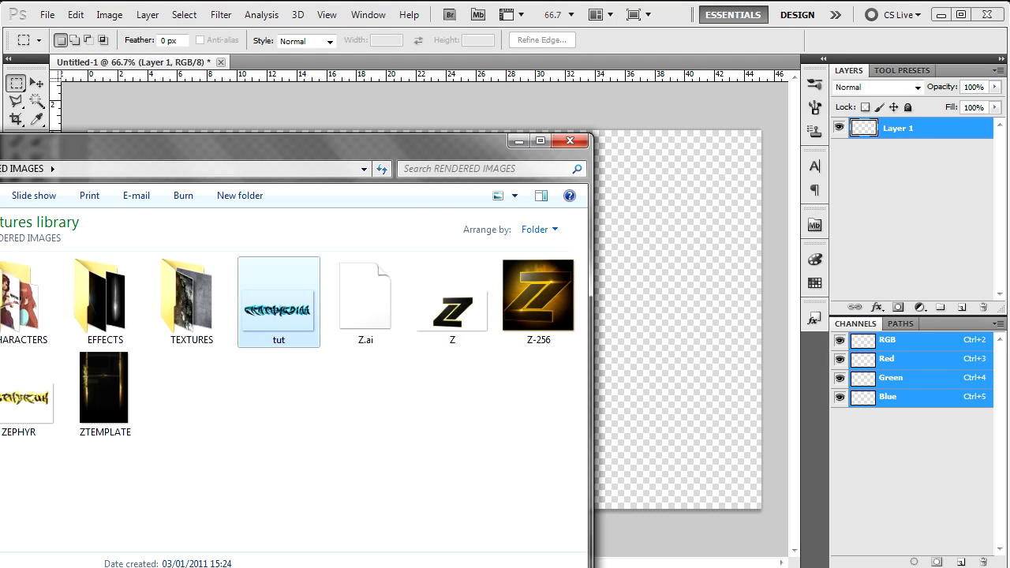
- In Photoshop, place the "tut" image from the RENDERED IMAGES folder into the blank Untitled-1 document at full size
left_click_drag(279, 305, 643, 291)
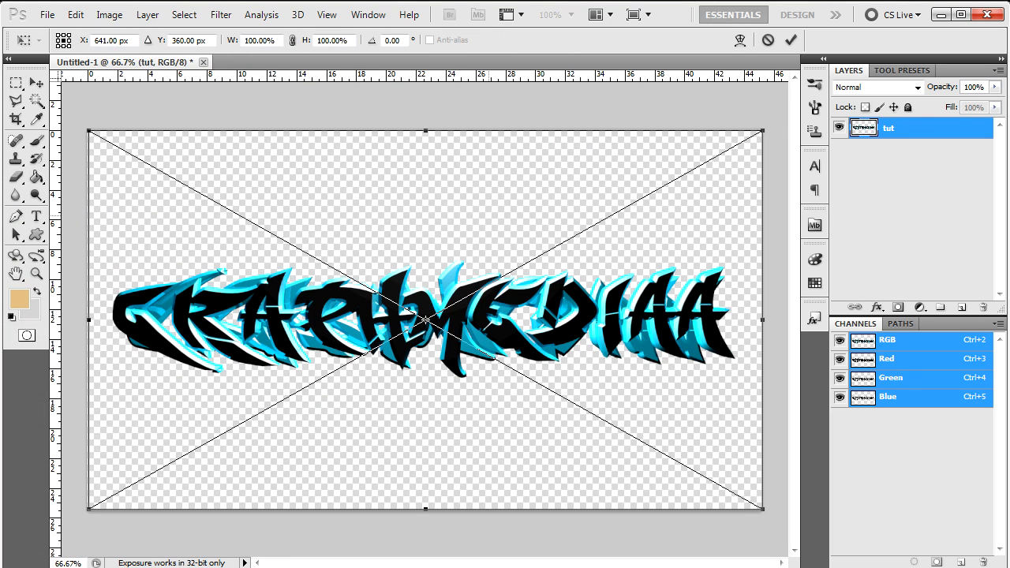
key("Return")
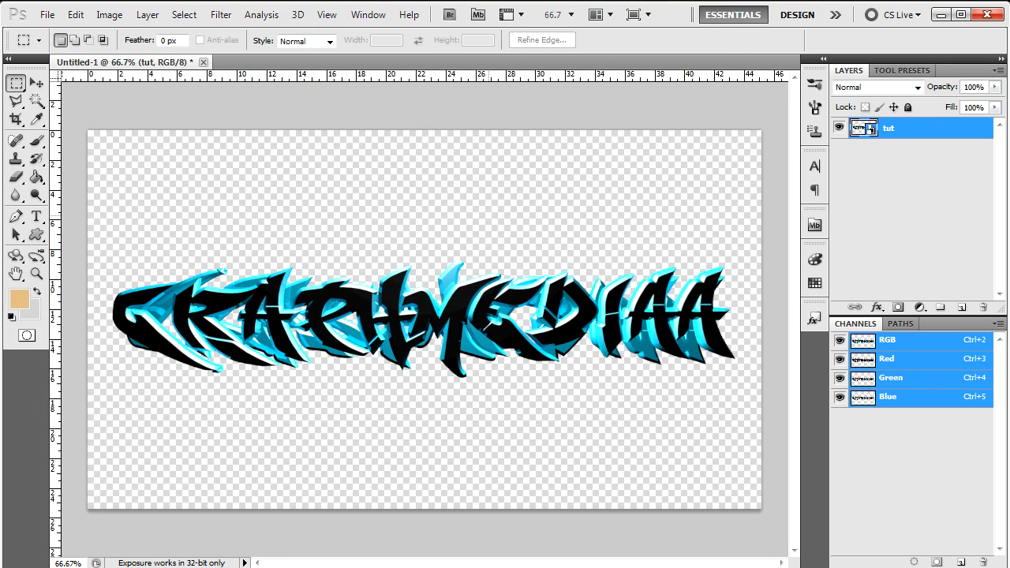